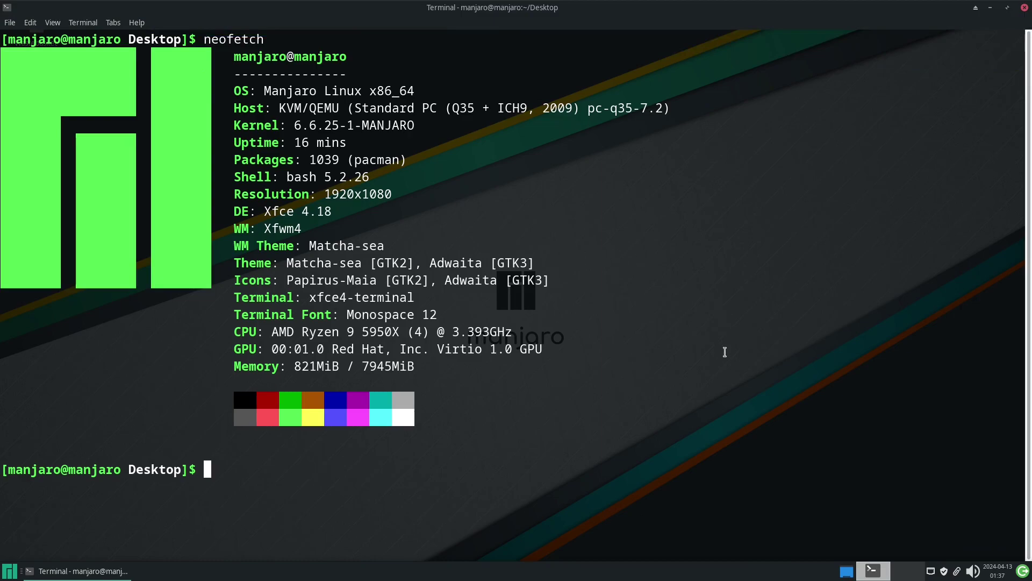
Run neofetch to display the system information and examine the GPU entry
{"action": "type", "text": "neofetch"}
{"action": "key", "text": "Return"}
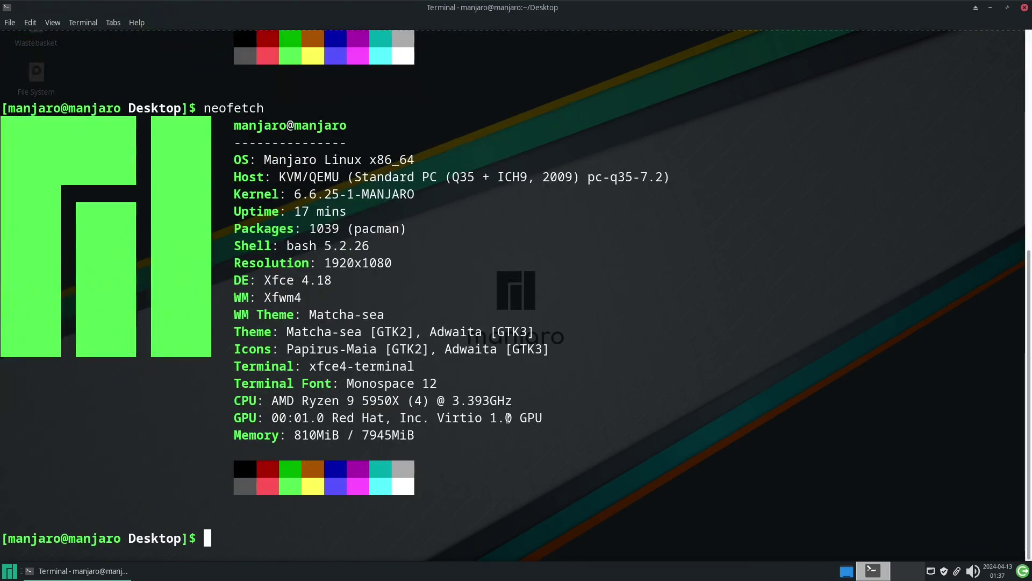
{"action": "left_click_drag", "start_coordinate": [511, 418], "coordinate": [286, 412]}
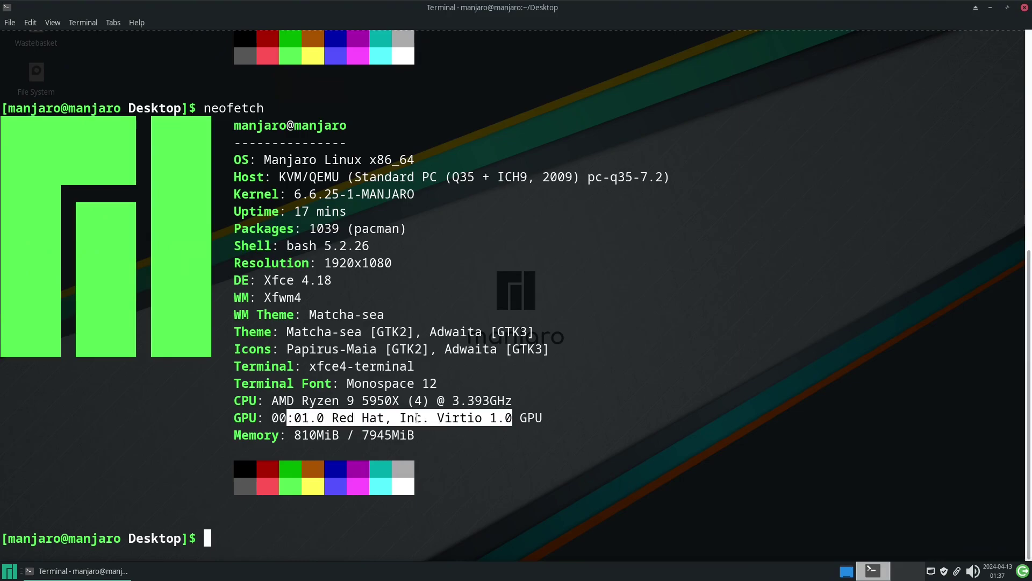
{"action": "left_click_drag", "start_coordinate": [480, 415], "coordinate": [475, 416]}
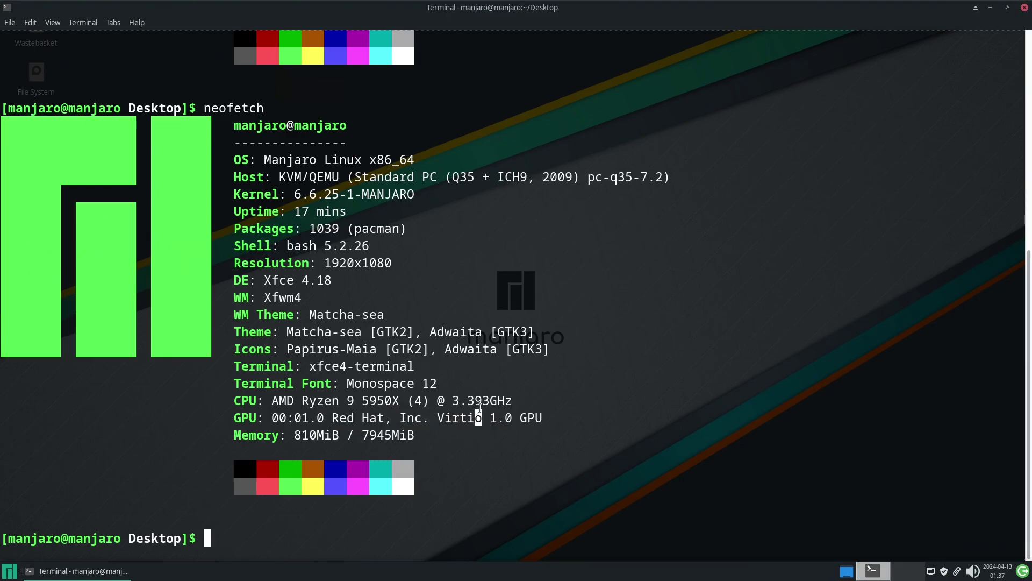
{"action": "left_click", "coordinate": [612, 423]}
Try to open /etc.pacman.conf in nano with sudo, leaving the editor without saving
{"action": "type", "text": "sudo nanor"}
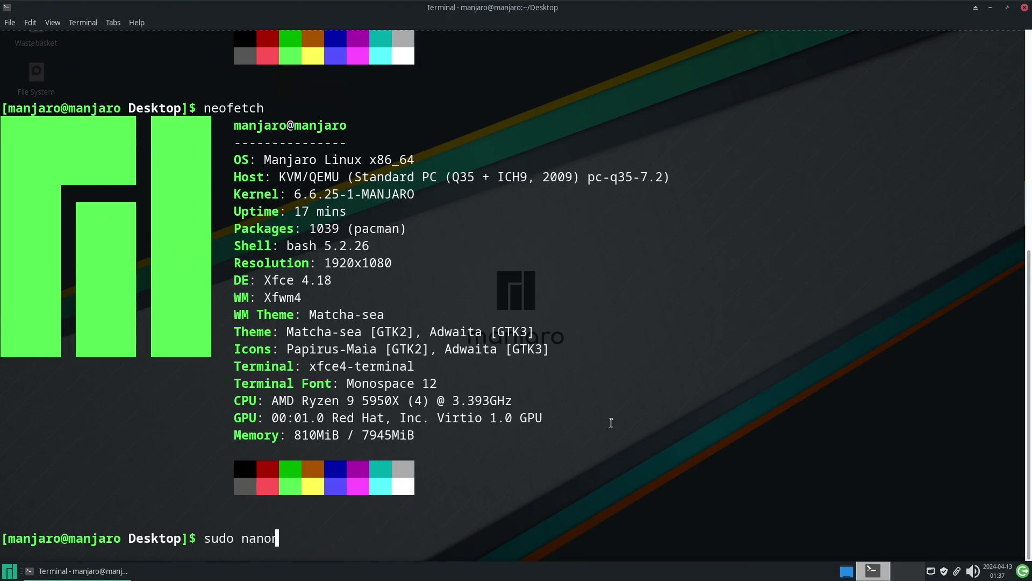
{"action": "type", "text": " /et"}
{"action": "key", "text": "BackSpace"}
{"action": "key", "text": "BackSpace"}
{"action": "key", "text": "BackSpace"}
{"action": "key", "text": "BackSpace"}
{"action": "key", "text": "BackSpace"}
{"action": "type", "text": "/etc."}
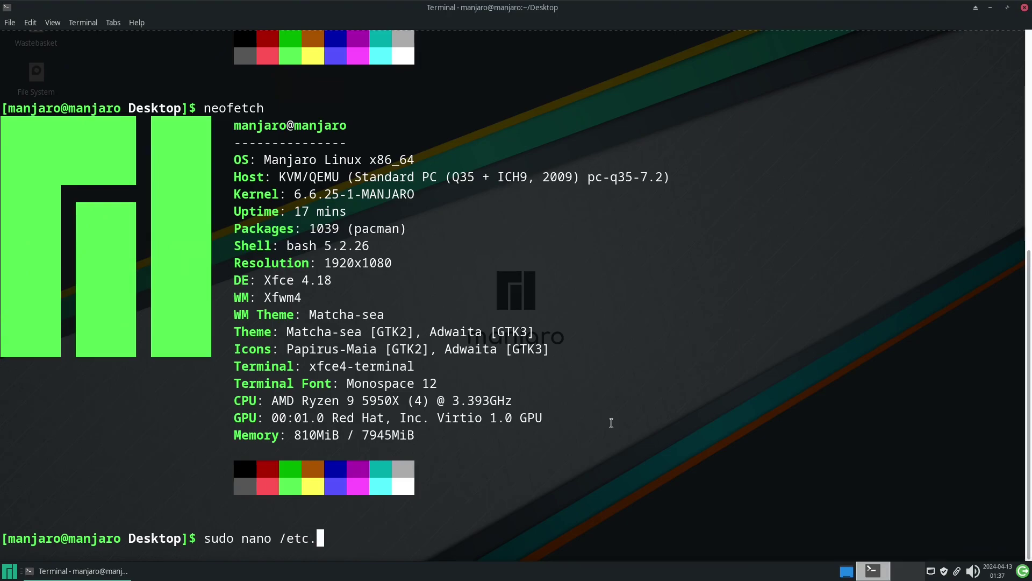
{"action": "type", "text": "pacman.conf"}
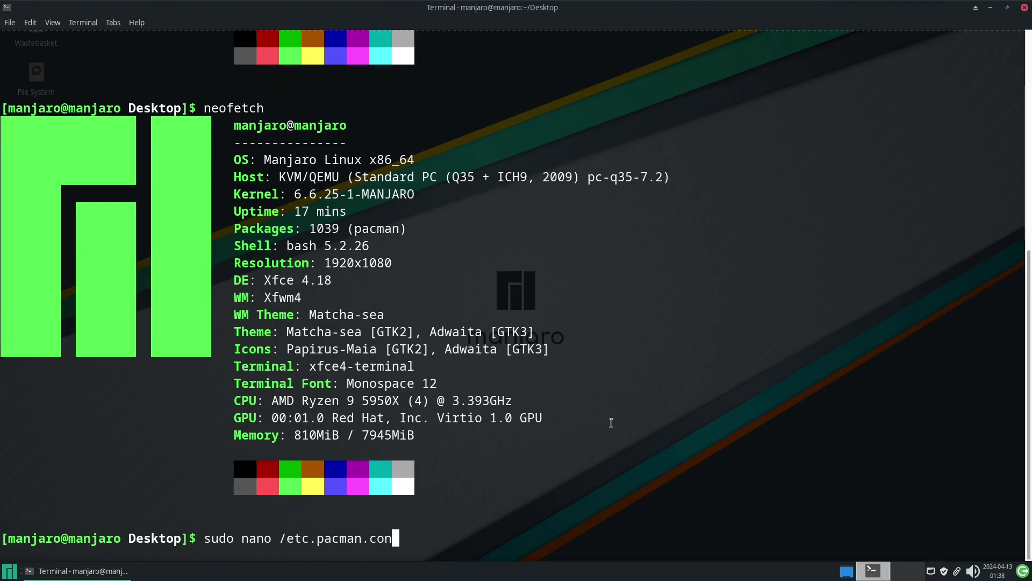
{"action": "key", "text": "Return"}
{"action": "key", "text": "ctrl+x"}
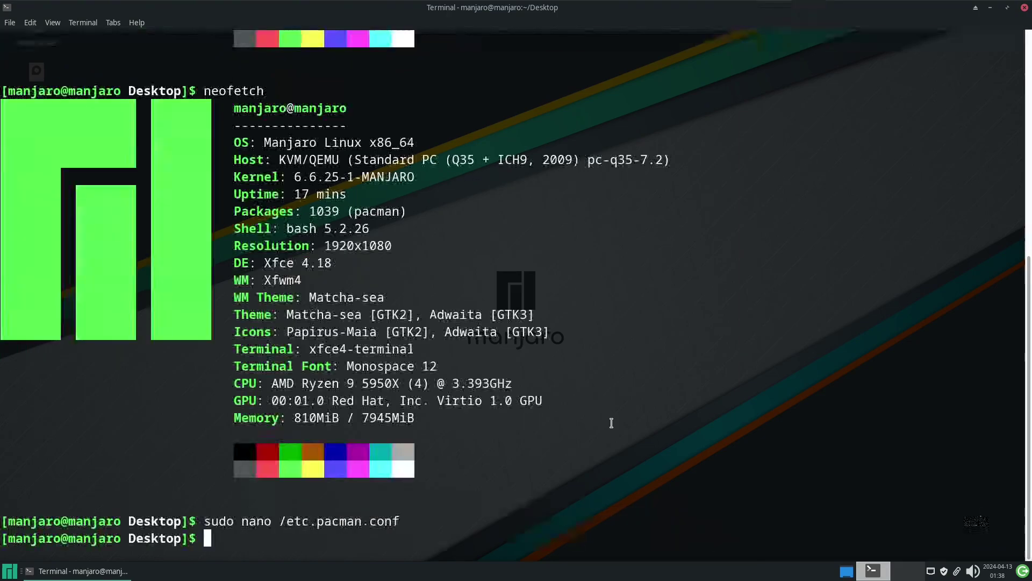
Try to open /etc.paman.conf in nano with sudo by editing the previous command
{"action": "key", "text": "Up"}
{"action": "key", "text": "Left"}
{"action": "key", "text": "Left"}
{"action": "key", "text": "Left"}
{"action": "key", "text": "Left"}
{"action": "key", "text": "Left"}
{"action": "key", "text": "Left"}
{"action": "key", "text": "Left"}
{"action": "key", "text": "Left"}
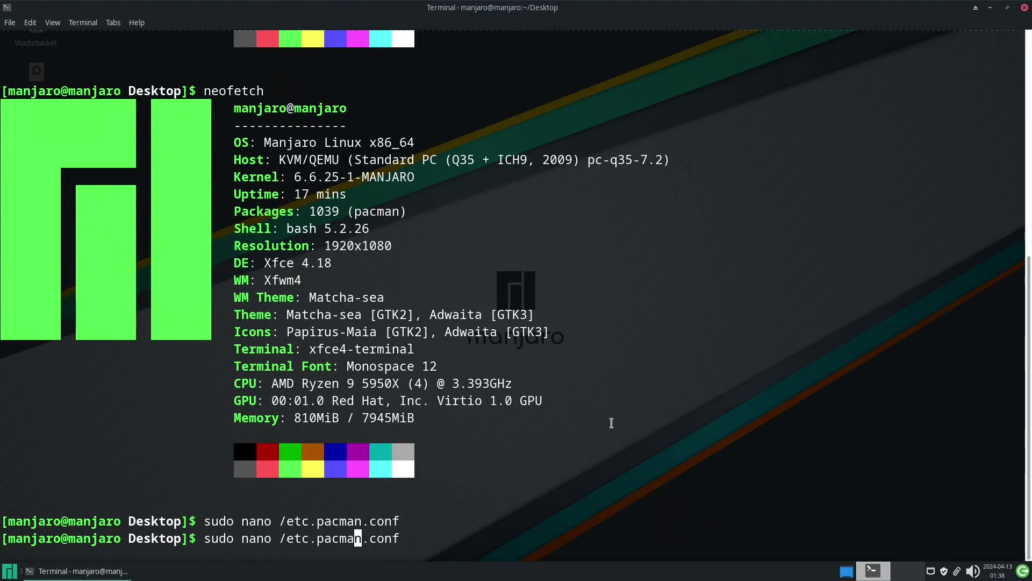
{"action": "key", "text": "BackSpace"}
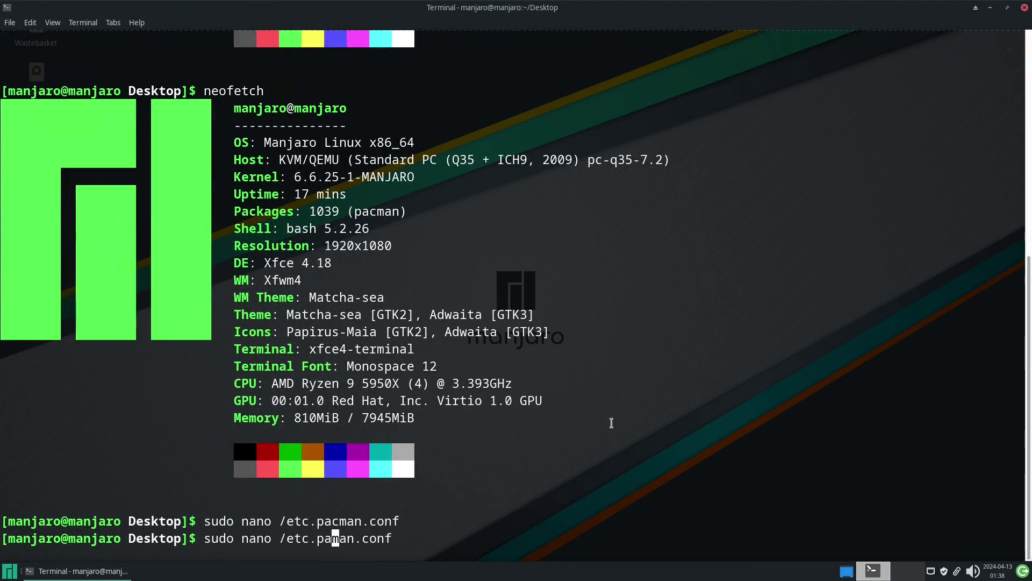
{"action": "key", "text": "Return"}
{"action": "key", "text": "ctrl+x"}
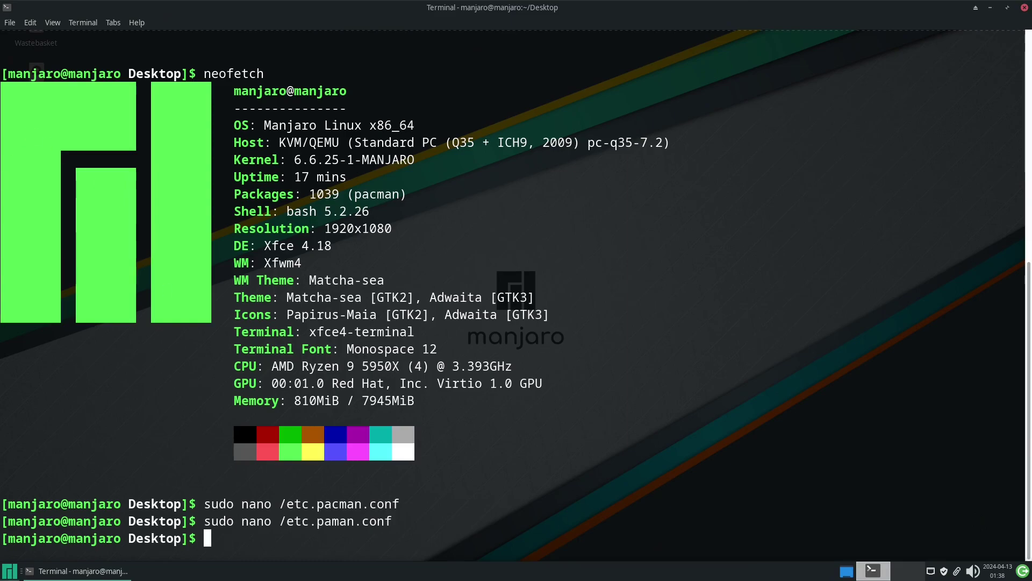
{"action": "left_click", "coordinate": [9, 575]}
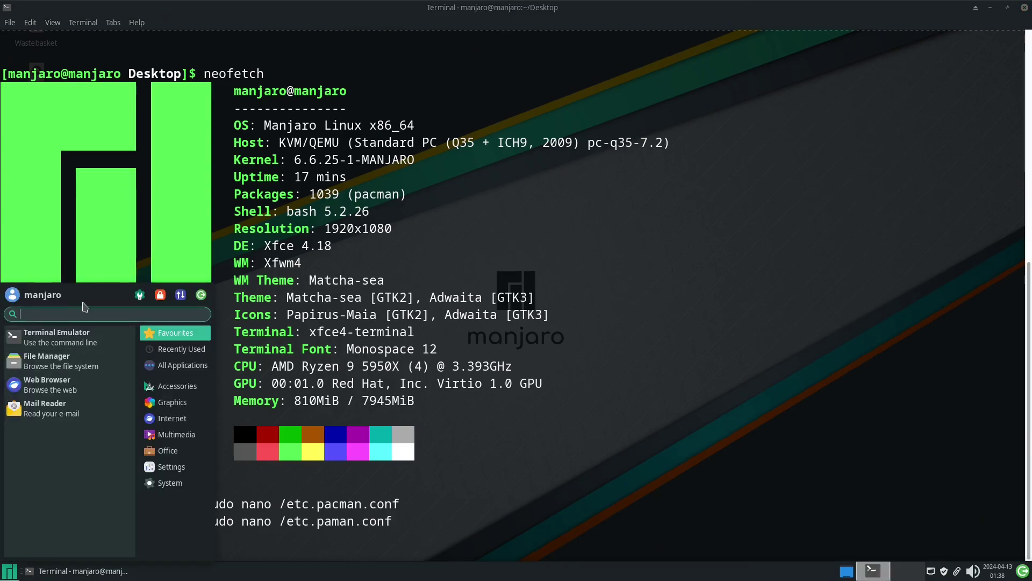
{"action": "type", "text": "fire"}
{"action": "key", "text": "Down"}
{"action": "key", "text": "Return"}
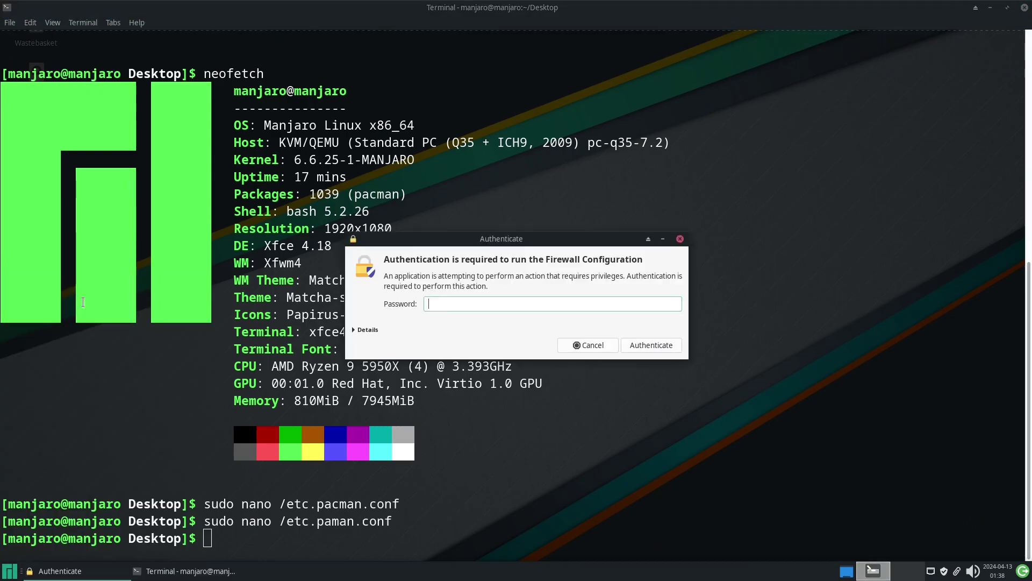
{"action": "key", "text": "Escape"}
Launch the Firefox web browser and open the pacman.conf(5) page from the recent history to check the configuration file's path
{"action": "key", "text": "super"}
{"action": "type", "text": "firefo"}
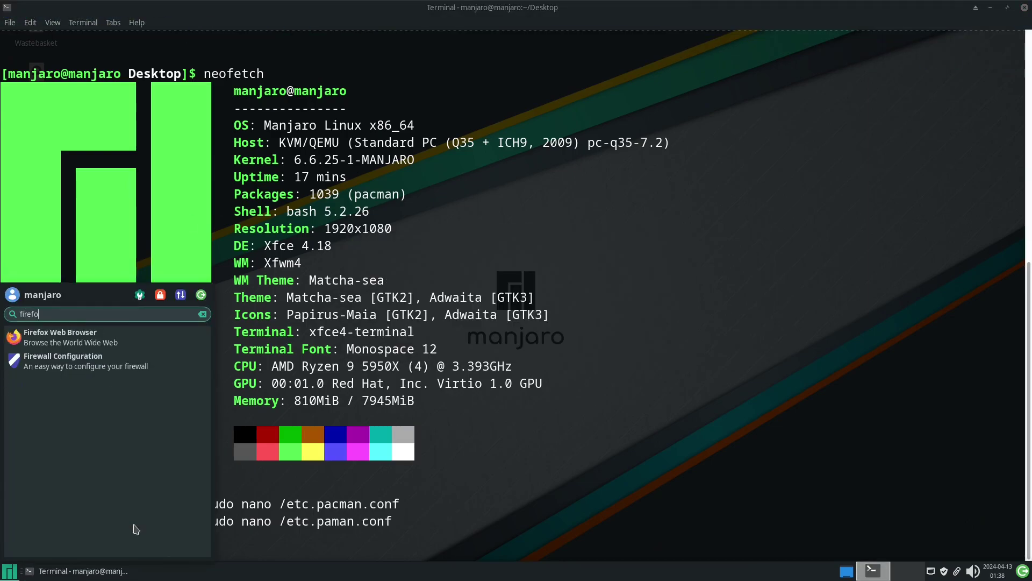
{"action": "key", "text": "Return"}
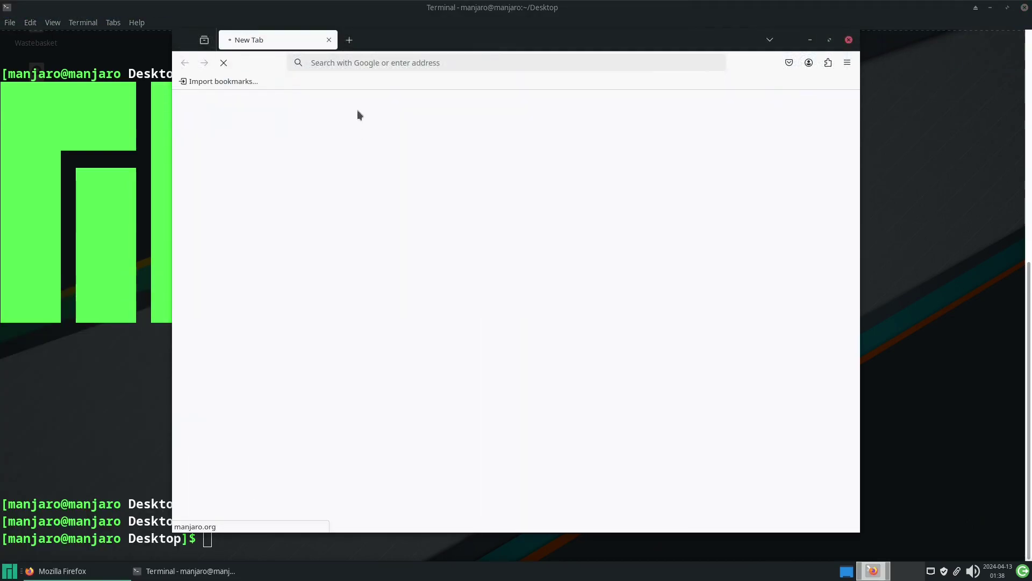
{"action": "left_click", "coordinate": [847, 62]}
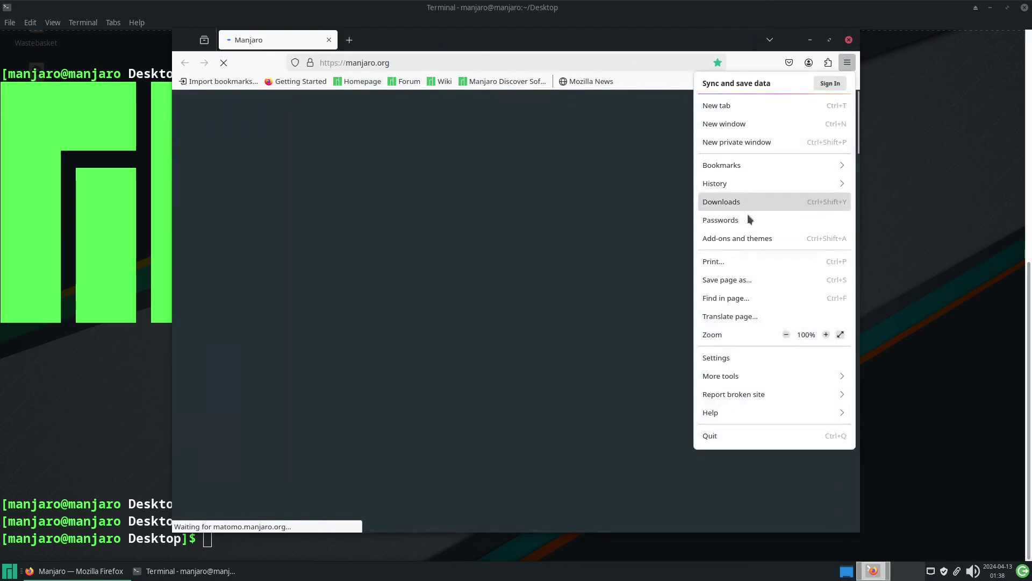
{"action": "left_click", "coordinate": [750, 185]}
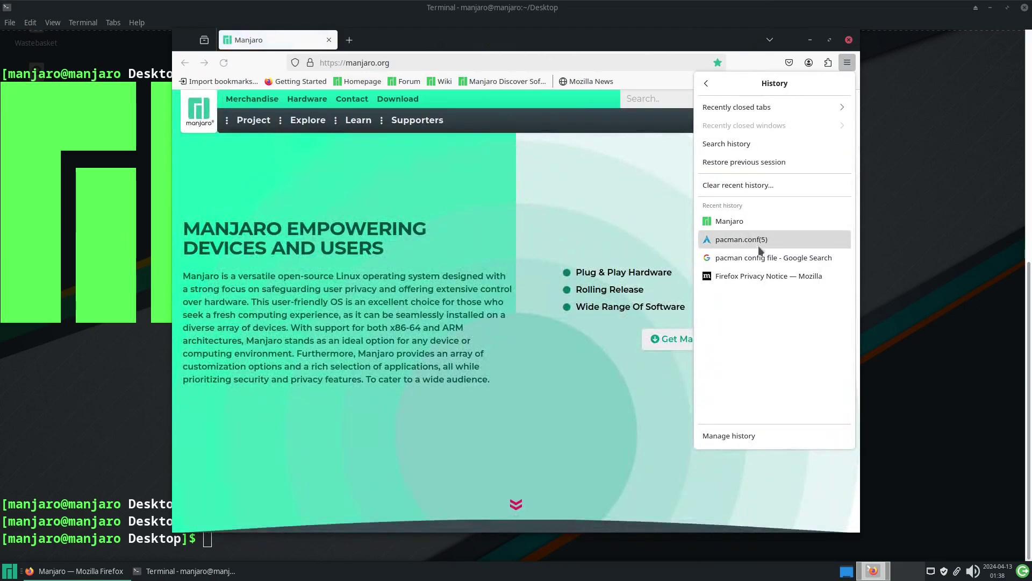
{"action": "left_click", "coordinate": [760, 241]}
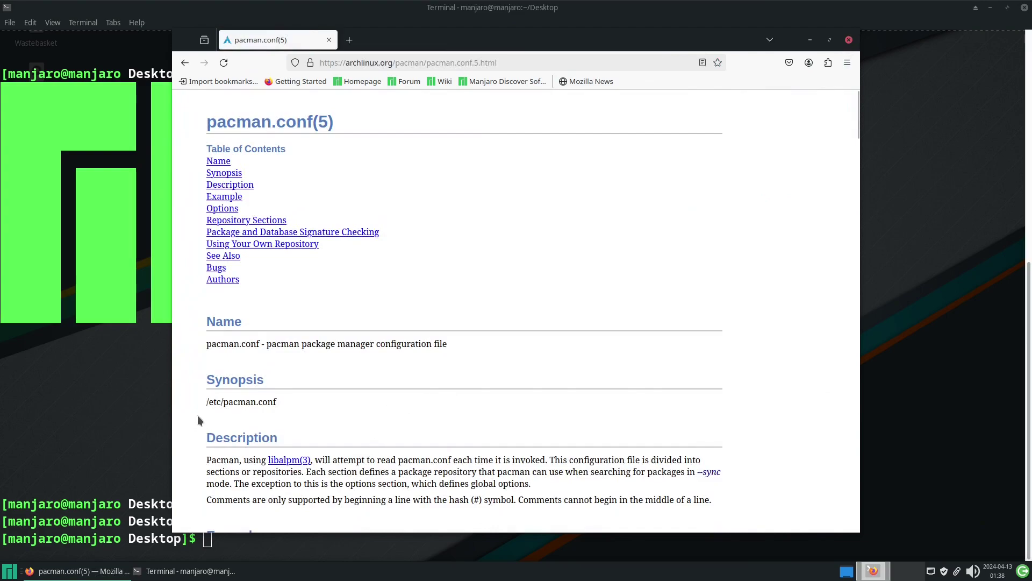
Switch back to the terminal and try to open /etc/paman.conf in nano with sudo
{"action": "left_click", "coordinate": [81, 392]}
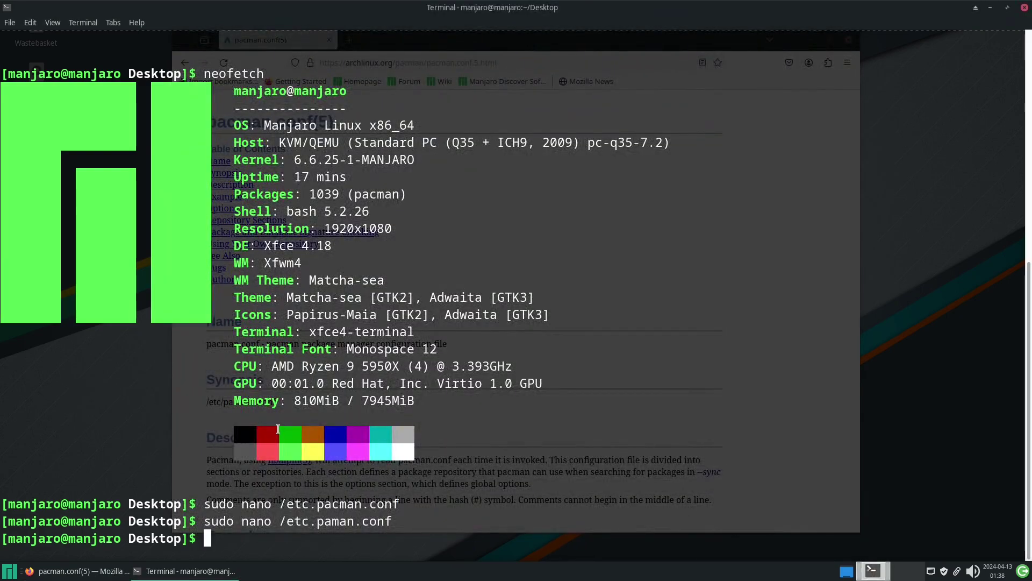
{"action": "key", "text": "Up"}
{"action": "key", "text": "Left"}
{"action": "key", "text": "Left"}
{"action": "key", "text": "Left"}
{"action": "key", "text": "Left"}
{"action": "key", "text": "Left"}
{"action": "key", "text": "Left"}
{"action": "key", "text": "Left"}
{"action": "key", "text": "Left"}
{"action": "key", "text": "Left"}
{"action": "key", "text": "Left"}
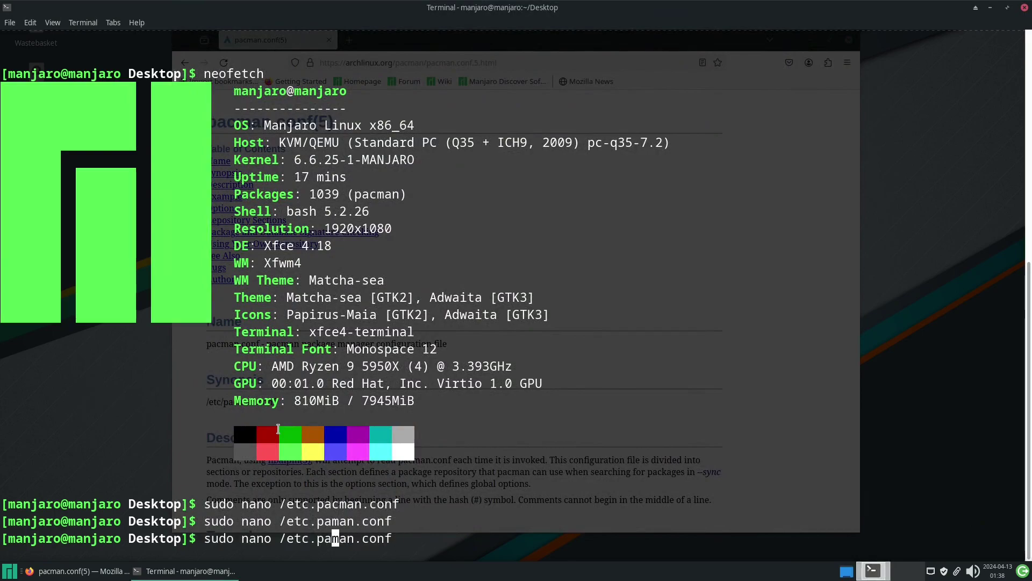
{"action": "key", "text": "BackSpace"}
{"action": "type", "text": "/"}
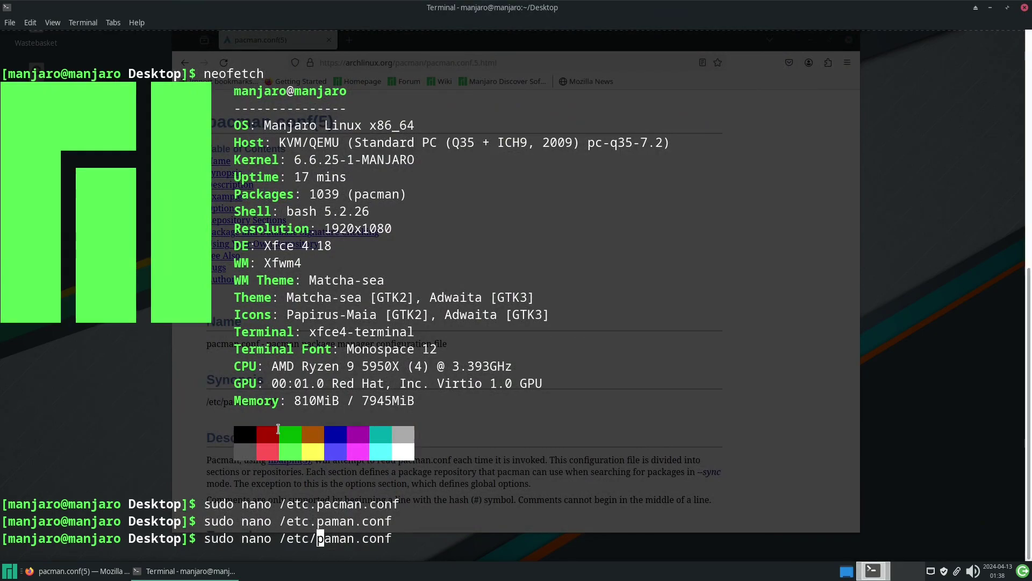
{"action": "key", "text": "Return"}
{"action": "key", "text": "ctrl+x"}
Correct the previous command's file name and open /etc/pacman.conf in nano with sudo
{"action": "key", "text": "Up"}
{"action": "key", "text": "Left"}
{"action": "key", "text": "Left"}
{"action": "key", "text": "Left"}
{"action": "key", "text": "Left"}
{"action": "key", "text": "Left"}
{"action": "key", "text": "Left"}
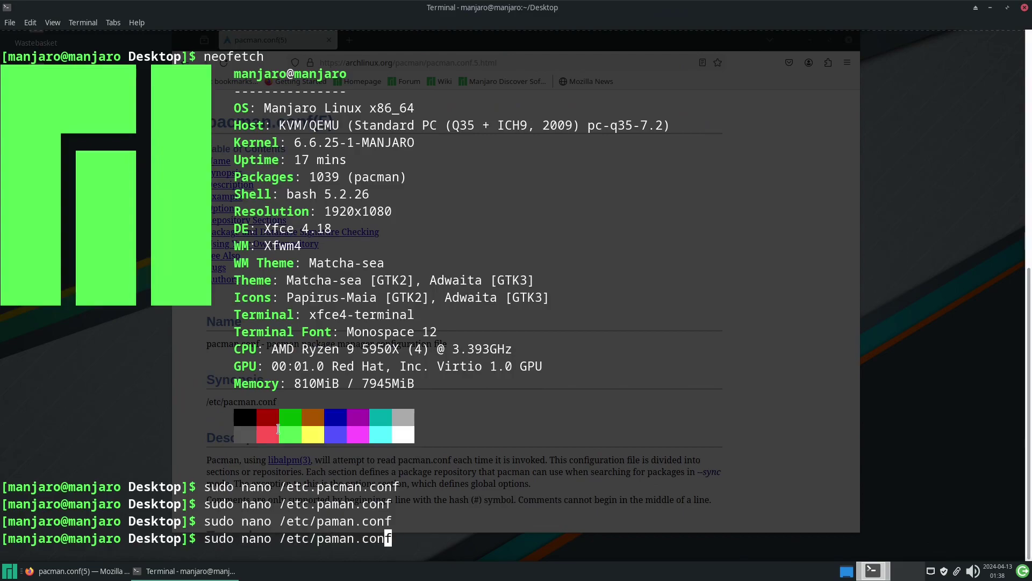
{"action": "key", "text": "Left"}
{"action": "key", "text": "Left"}
{"action": "type", "text": "c"}
{"action": "key", "text": "Return"}
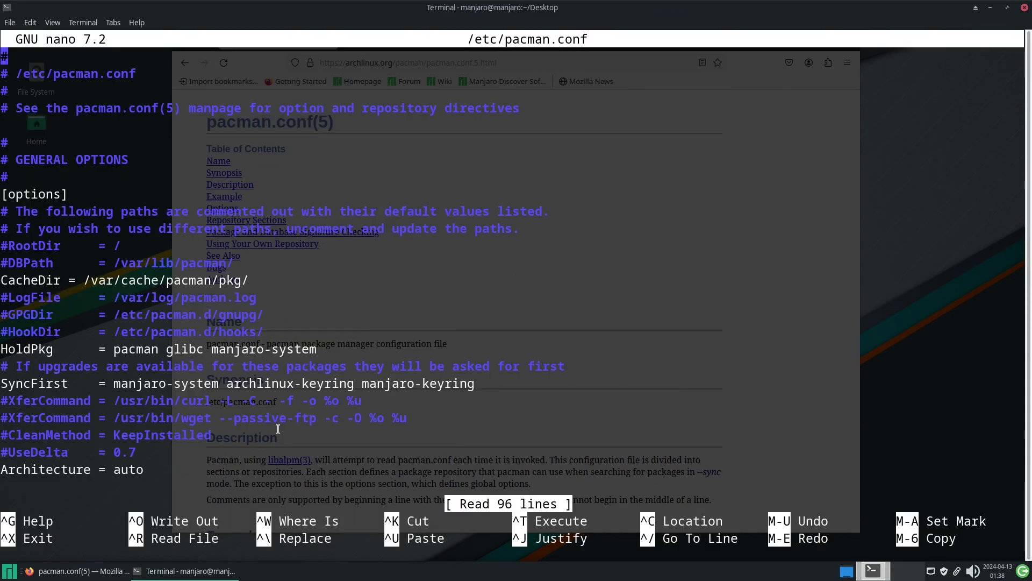
Set ParallelDownloads to 10 in the misc options of /etc/pacman.conf, then save the file and exit nano
{"action": "key", "text": "Down"}
{"action": "key", "text": "Down"}
{"action": "key", "text": "Down"}
{"action": "key", "text": "Down"}
{"action": "key", "text": "Down"}
{"action": "key", "text": "Down"}
{"action": "key", "text": "Down"}
{"action": "key", "text": "Down"}
{"action": "key", "text": "Down"}
{"action": "key", "text": "Down"}
{"action": "key", "text": "Down"}
{"action": "key", "text": "Down"}
{"action": "key", "text": "Down"}
{"action": "key", "text": "Down"}
{"action": "key", "text": "Down"}
{"action": "key", "text": "Down"}
{"action": "key", "text": "Down"}
{"action": "key", "text": "Down"}
{"action": "key", "text": "Down"}
{"action": "key", "text": "Down"}
{"action": "key", "text": "Down"}
{"action": "key", "text": "Down"}
{"action": "key", "text": "Down"}
{"action": "key", "text": "Down"}
{"action": "key", "text": "Down"}
{"action": "key", "text": "Down"}
{"action": "key", "text": "Down"}
{"action": "key", "text": "Down"}
{"action": "key", "text": "Down"}
{"action": "key", "text": "Down"}
{"action": "key", "text": "Down"}
{"action": "key", "text": "Down"}
{"action": "key", "text": "Down"}
{"action": "key", "text": "Down"}
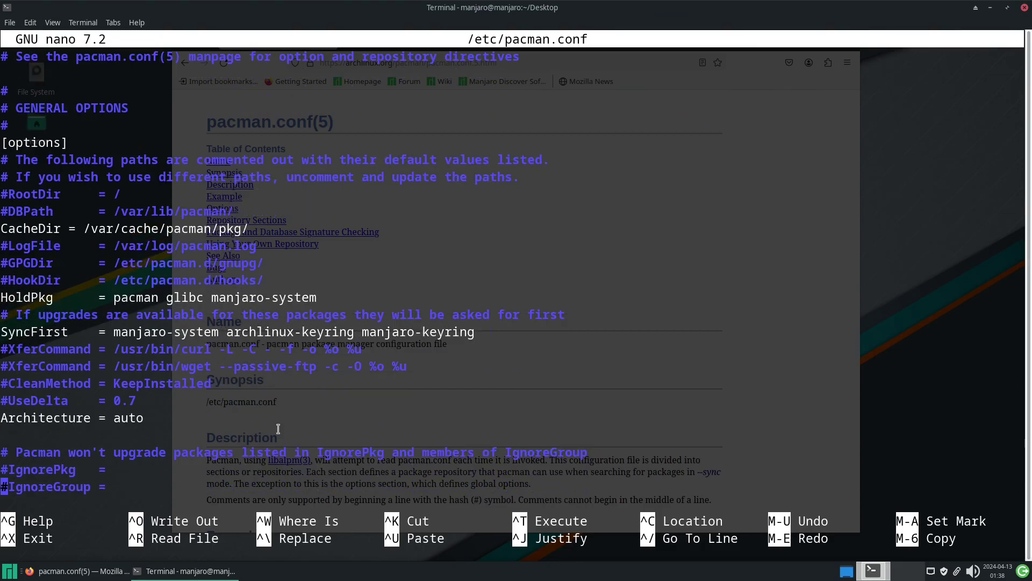
{"action": "key", "text": "Down"}
{"action": "key", "text": "Down"}
{"action": "key", "text": "Down"}
{"action": "key", "text": "Down"}
{"action": "key", "text": "Down"}
{"action": "key", "text": "Down"}
{"action": "key", "text": "Down"}
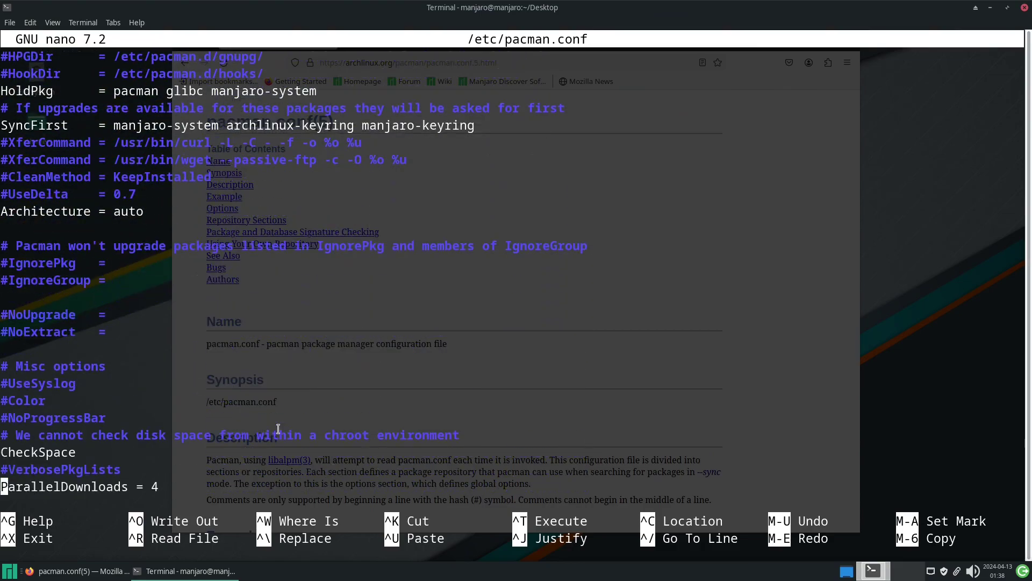
{"action": "key", "text": "Down"}
{"action": "key", "text": "Up"}
{"action": "key", "text": "Up"}
{"action": "key", "text": "Right"}
{"action": "key", "text": "Right"}
{"action": "key", "text": "Right"}
{"action": "key", "text": "Right"}
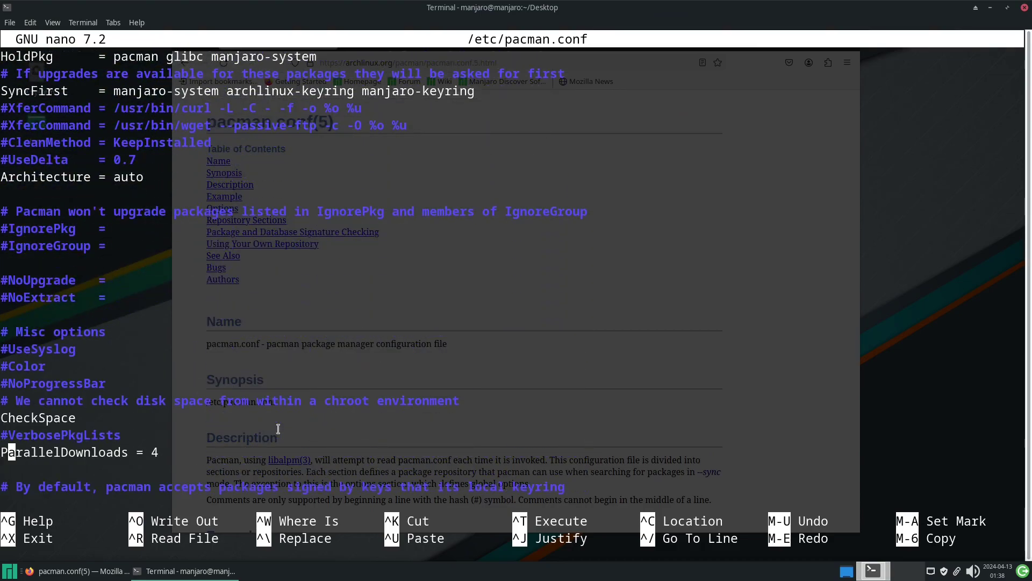
{"action": "key", "text": "Right"}
{"action": "key", "text": "Right"}
{"action": "key", "text": "Right"}
{"action": "key", "text": "Right"}
{"action": "key", "text": "Right"}
{"action": "key", "text": "Right"}
{"action": "key", "text": "Right"}
{"action": "key", "text": "Right"}
{"action": "key", "text": "Right"}
{"action": "key", "text": "Right"}
{"action": "key", "text": "Right"}
{"action": "key", "text": "Right"}
{"action": "key", "text": "Right"}
{"action": "key", "text": "Right"}
{"action": "key", "text": "Right"}
{"action": "key", "text": "Right"}
{"action": "key", "text": "Right"}
{"action": "key", "text": "BackSpace"}
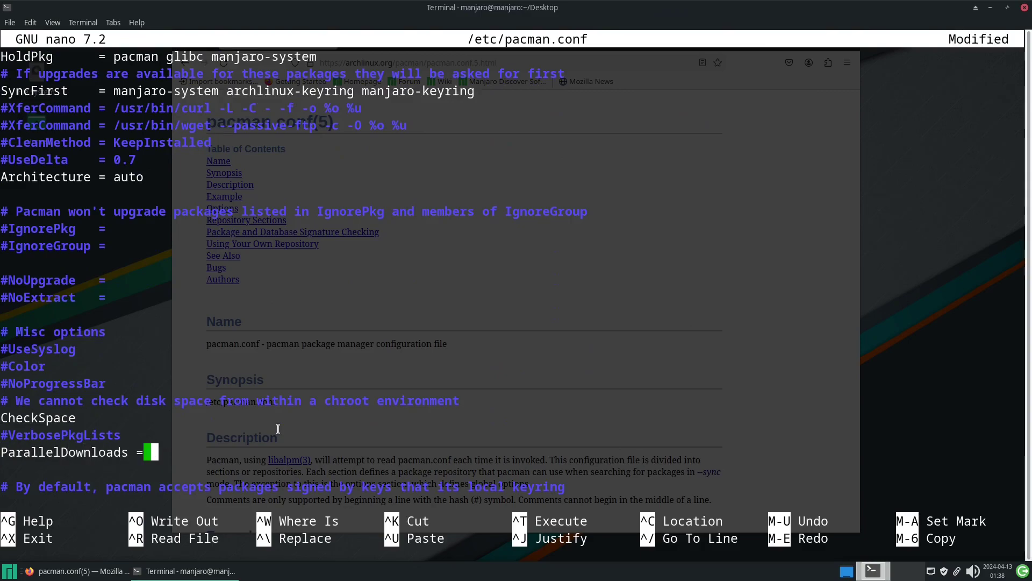
{"action": "type", "text": "10"}
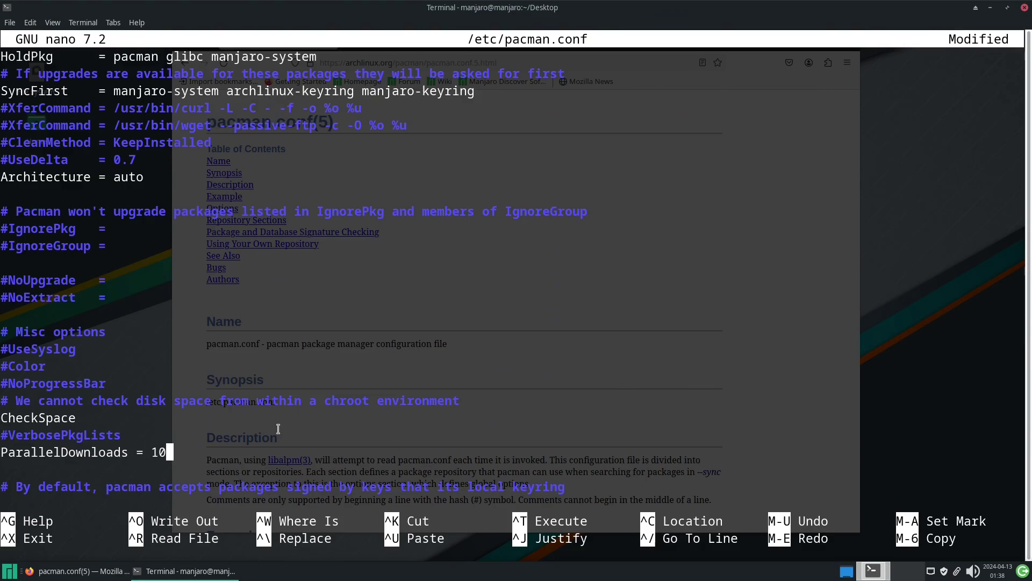
{"action": "key", "text": "ctrl+x"}
{"action": "key", "text": "y"}
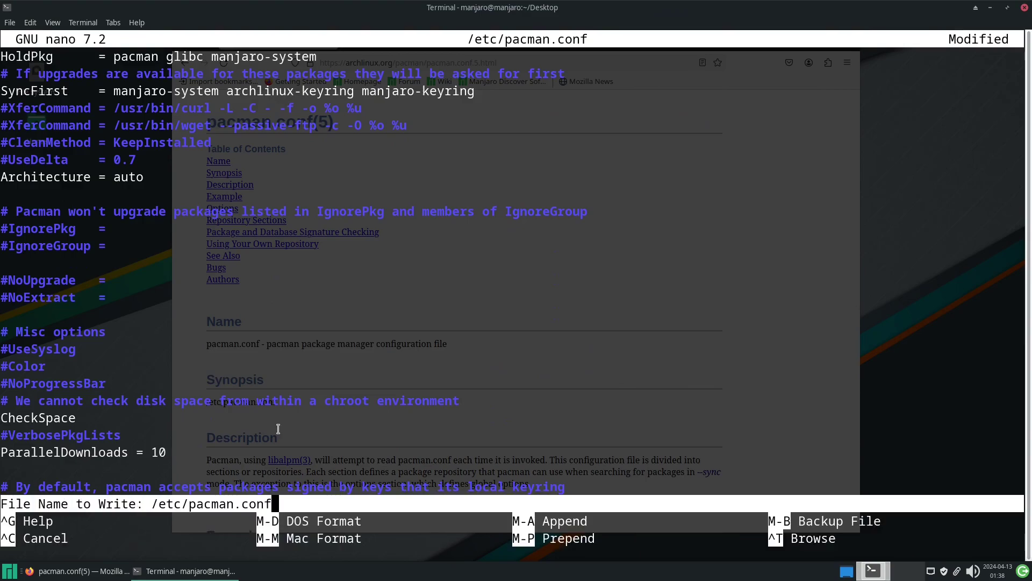
{"action": "key", "text": "Return"}
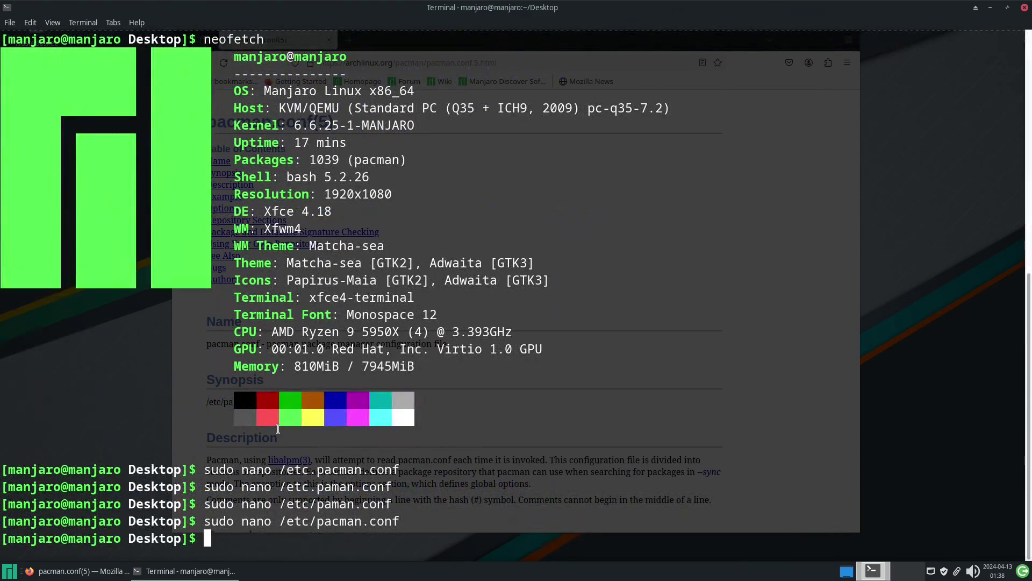
Clear the terminal screen and enlarge the terminal text
{"action": "type", "text": "clear"}
{"action": "key", "text": "Return"}
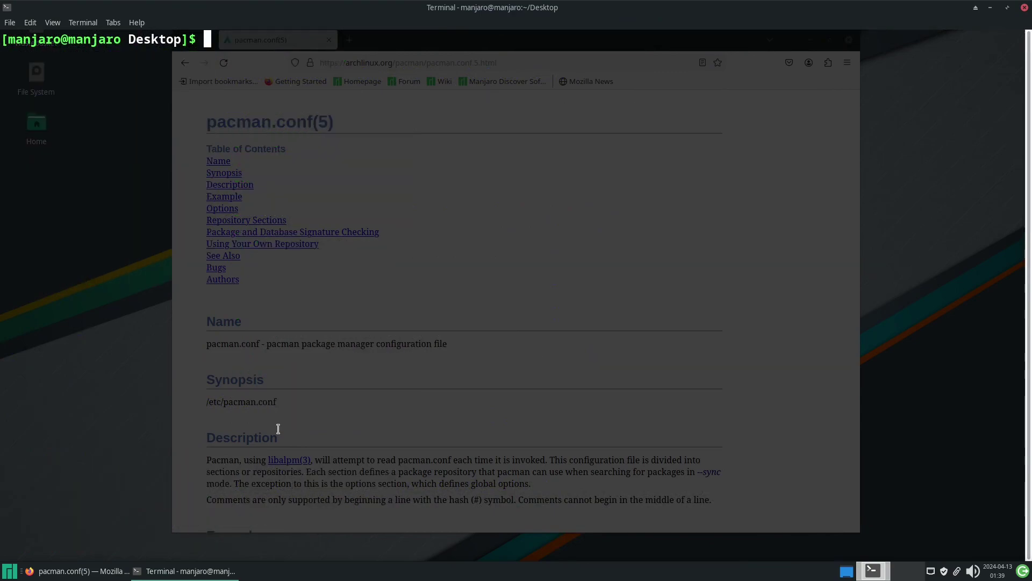
{"action": "key", "text": "ctrl+plus"}
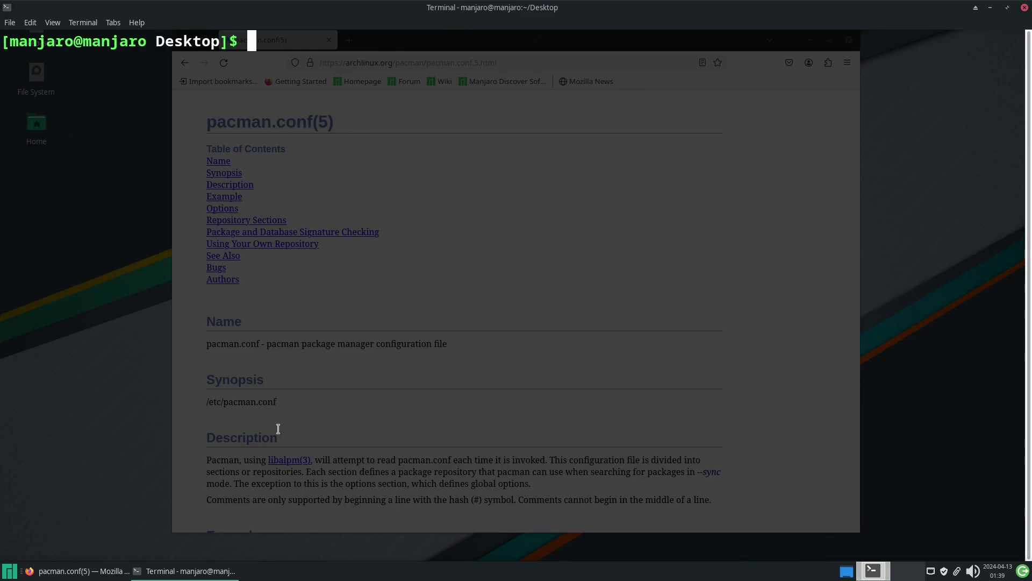
Switch to Firefox, search for Lutris in a new tab and open the official lutris.net website
{"action": "left_click", "coordinate": [95, 574]}
{"action": "left_click", "coordinate": [349, 41]}
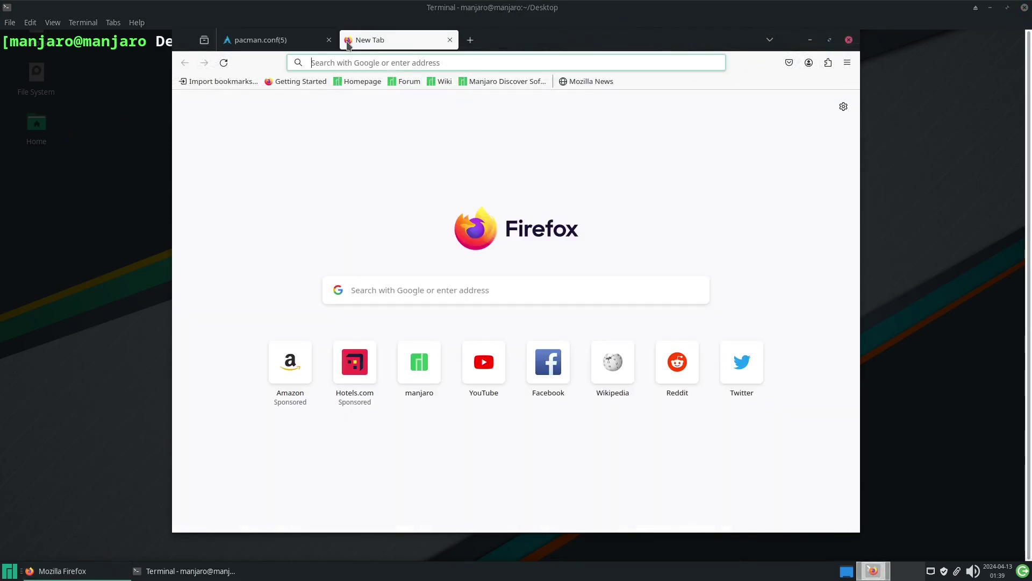
{"action": "type", "text": "LTU"}
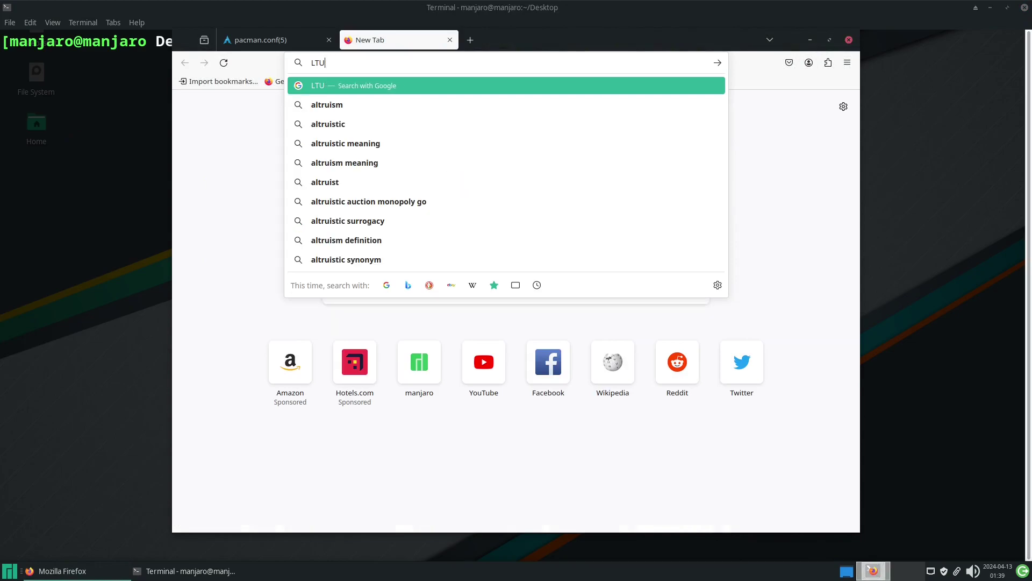
{"action": "key", "text": "BackSpace"}
{"action": "key", "text": "BackSpace"}
{"action": "key", "text": "BackSpace"}
{"action": "type", "text": "Lutris"}
{"action": "key", "text": "Return"}
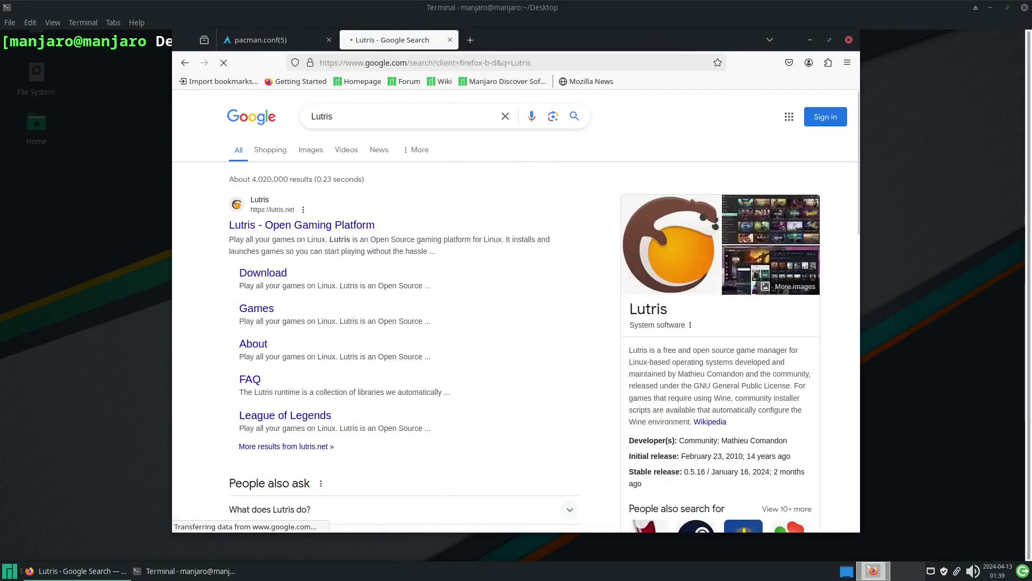
{"action": "left_click", "coordinate": [301, 224]}
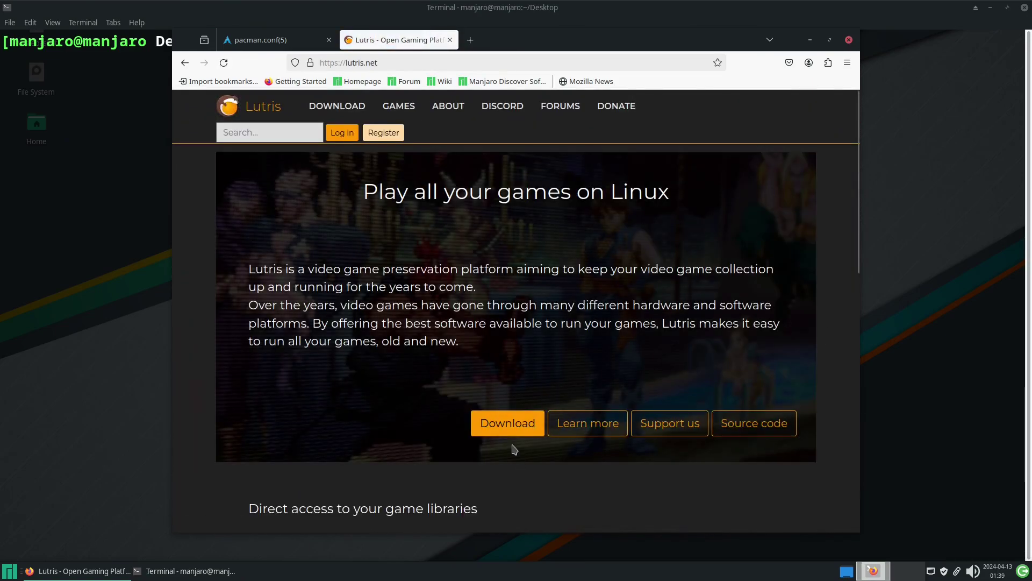
Open the Lutris downloads page and look through the installation instructions for the distributions, including the Arch Linux and Manjaro entry
{"action": "left_click", "coordinate": [498, 426]}
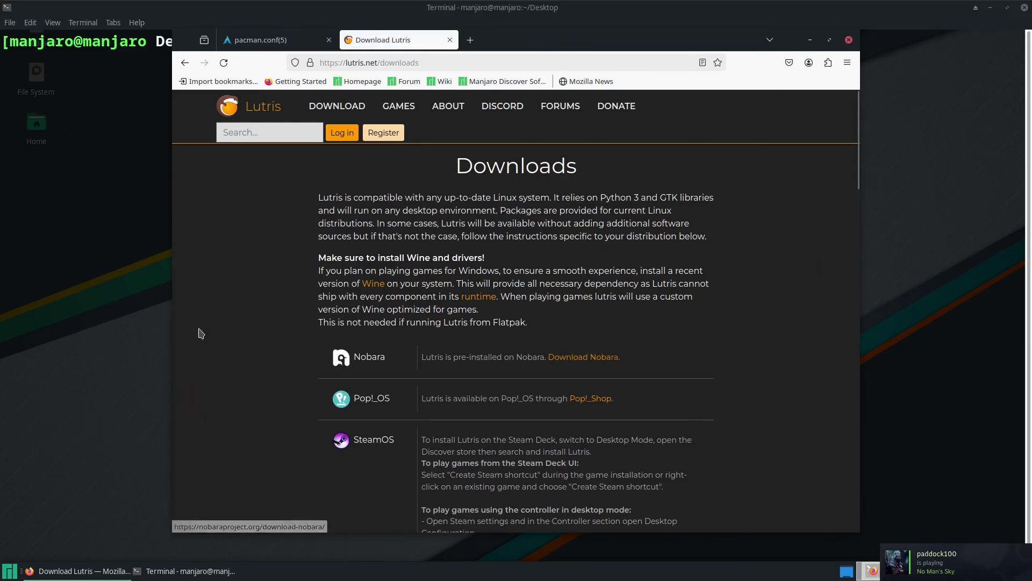
{"action": "scroll", "coordinate": [411, 384], "scroll_direction": "down", "scroll_amount": 2}
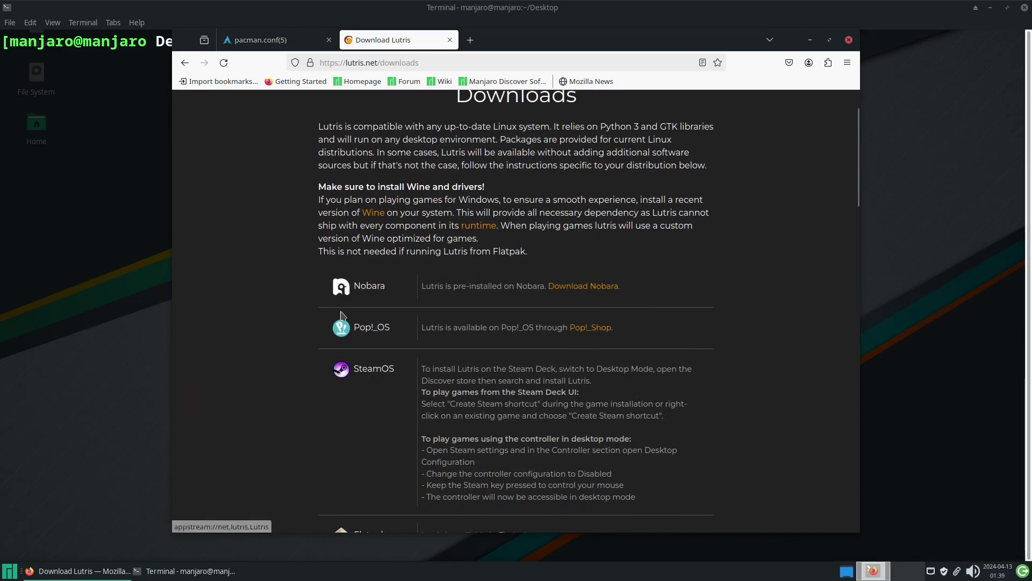
{"action": "scroll", "coordinate": [340, 315], "scroll_direction": "down", "scroll_amount": 6}
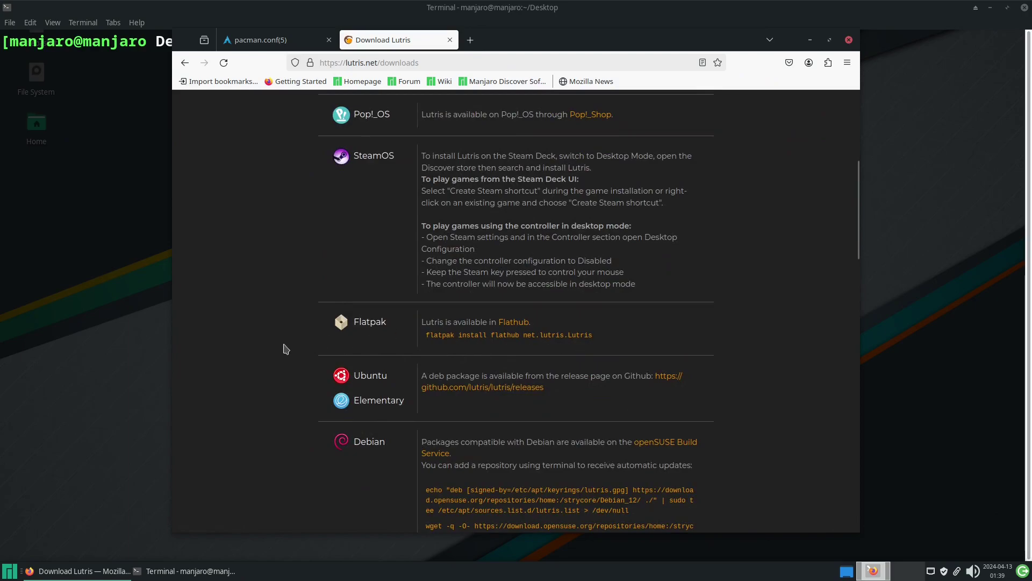
{"action": "scroll", "coordinate": [286, 349], "scroll_direction": "down", "scroll_amount": 6}
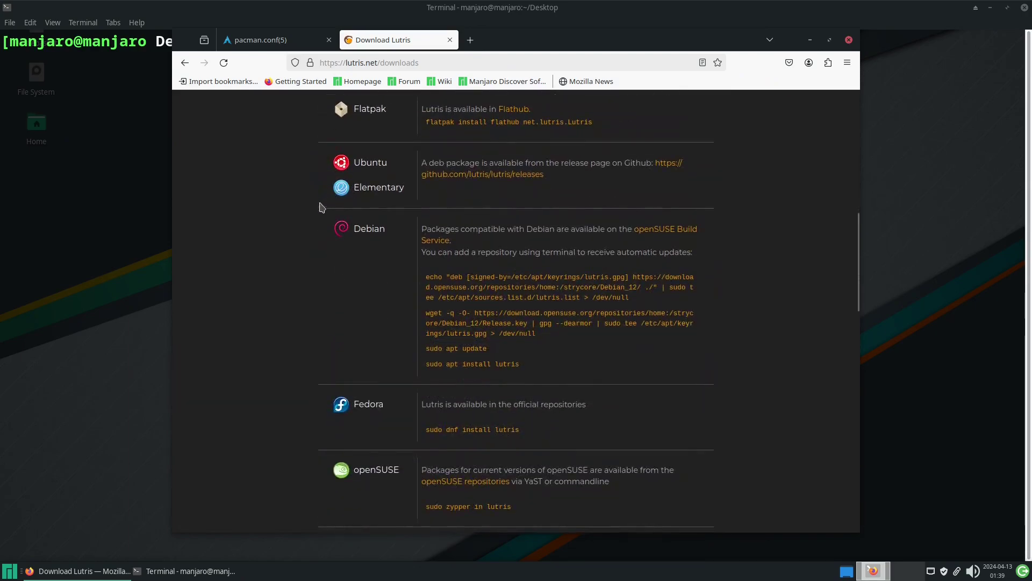
{"action": "scroll", "coordinate": [410, 364], "scroll_direction": "down", "scroll_amount": 4}
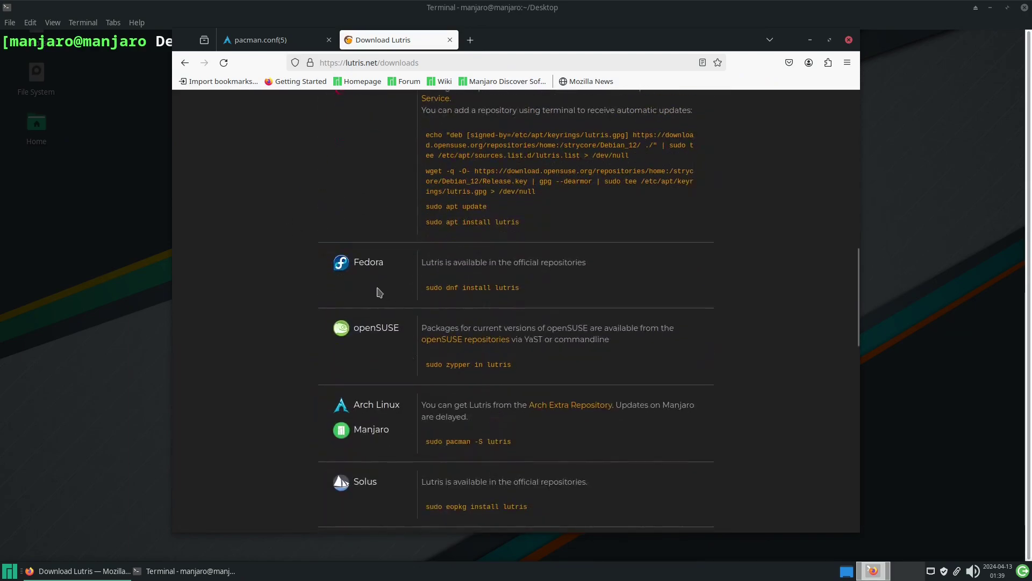
{"action": "scroll", "coordinate": [393, 399], "scroll_direction": "down", "scroll_amount": 4}
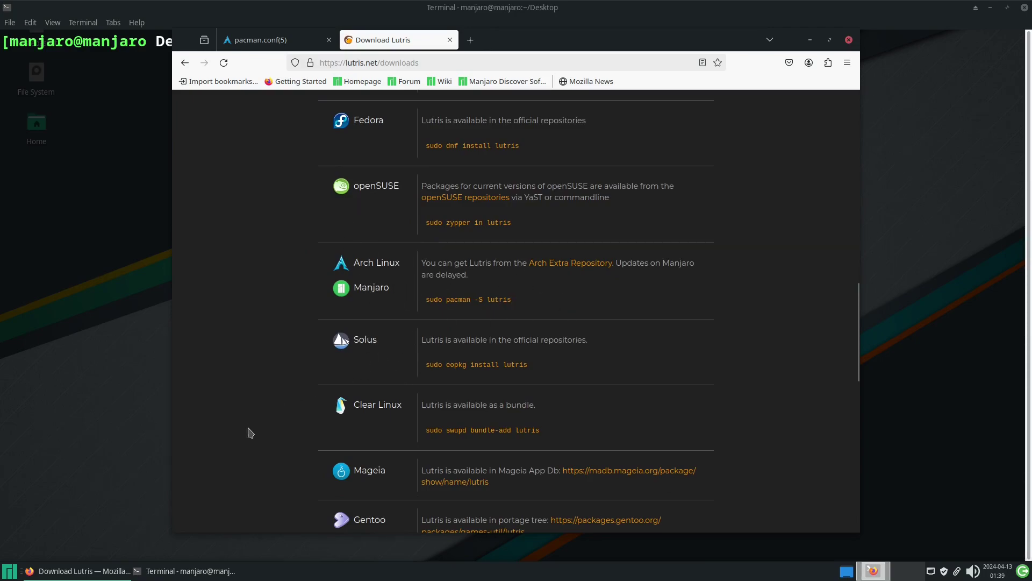
{"action": "scroll", "coordinate": [371, 425], "scroll_direction": "down", "scroll_amount": 2}
Search the desktop's installed applications for pacman and for store
{"action": "left_click", "coordinate": [107, 433]}
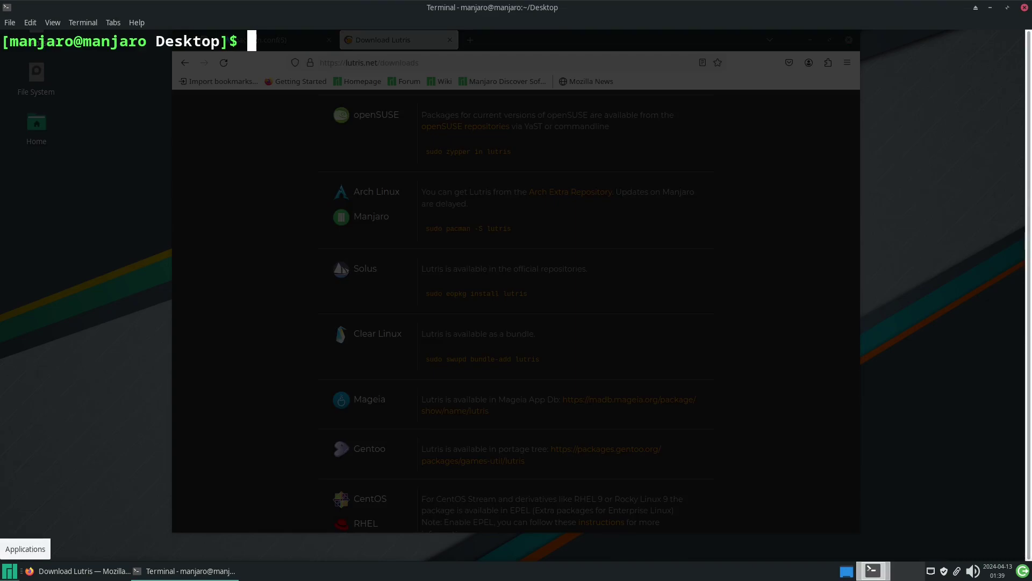
{"action": "left_click", "coordinate": [11, 571]}
{"action": "type", "text": "pacman"}
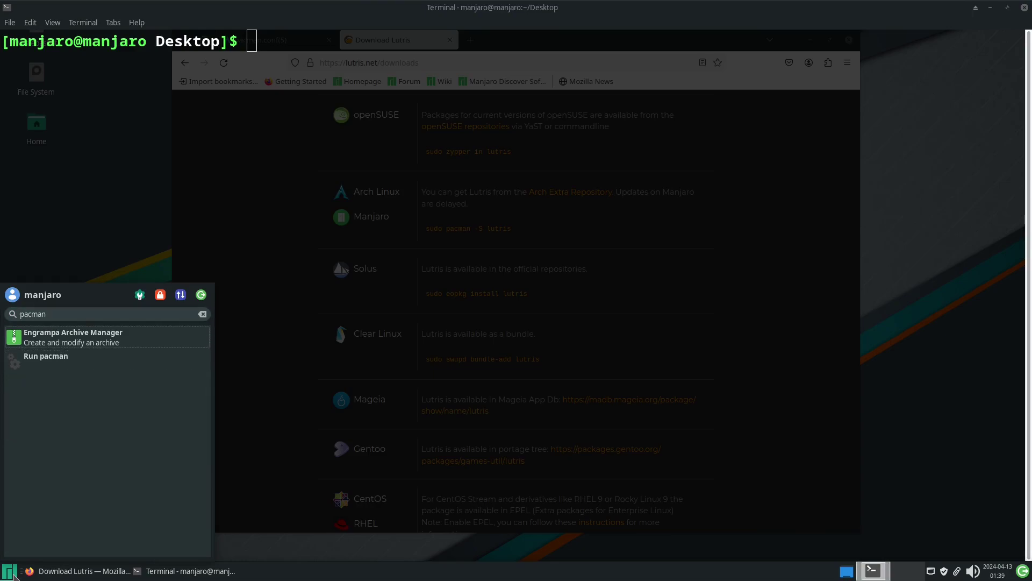
{"action": "key", "text": "BackSpace"}
{"action": "key", "text": "BackSpace"}
{"action": "key", "text": "BackSpace"}
{"action": "key", "text": "BackSpace"}
{"action": "key", "text": "BackSpace"}
{"action": "key", "text": "BackSpace"}
{"action": "type", "text": "stpre"}
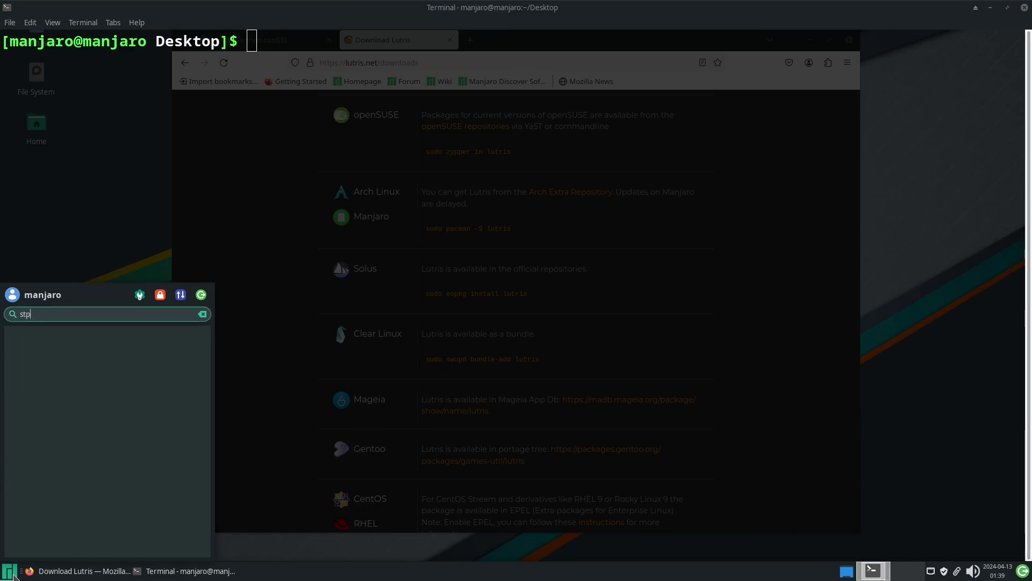
{"action": "key", "text": "BackSpace"}
{"action": "type", "text": "ore"}
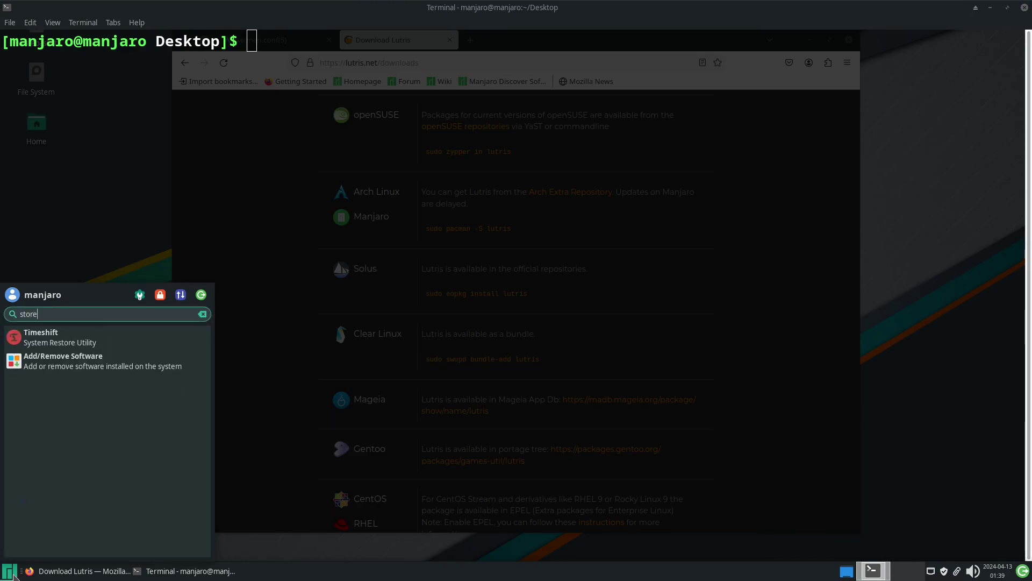
Find Add/Remove Software by searching the installed applications for add, and launch it
{"action": "key", "text": "BackSpace"}
{"action": "key", "text": "BackSpace"}
{"action": "key", "text": "BackSpace"}
{"action": "key", "text": "BackSpace"}
{"action": "key", "text": "BackSpace"}
{"action": "type", "text": "add"}
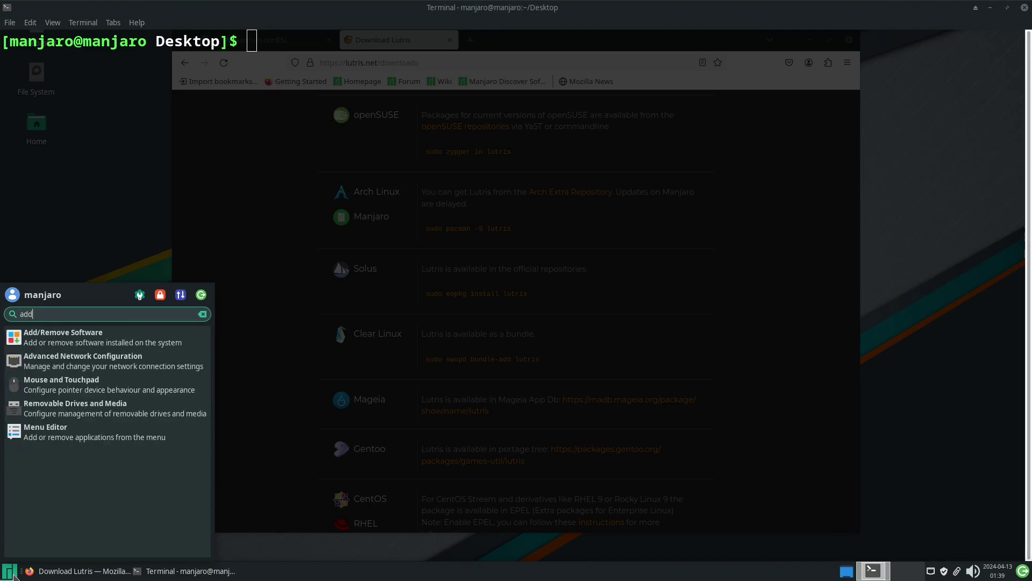
{"action": "left_click", "coordinate": [80, 336]}
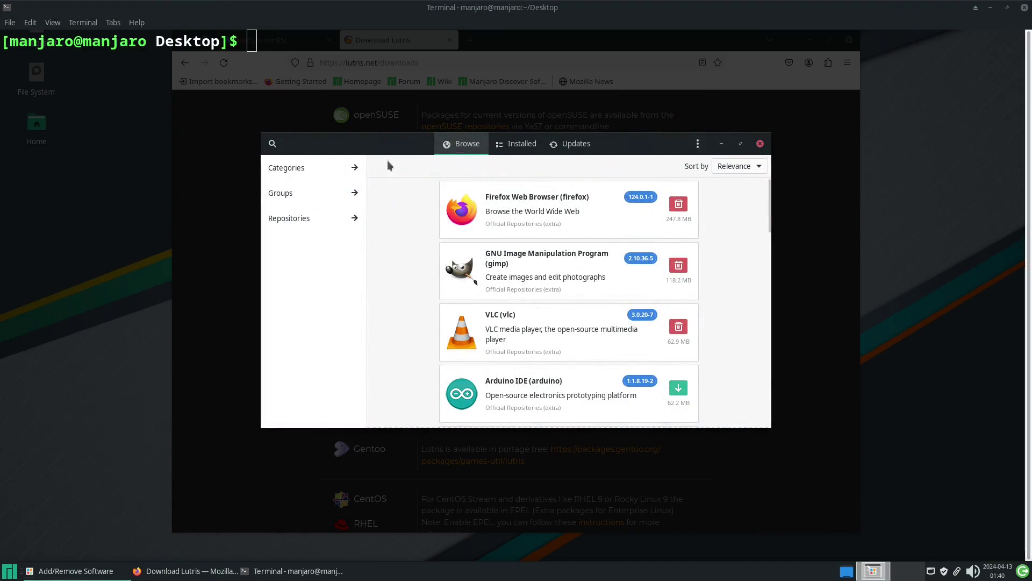
Search the Add/Remove Software package catalogue for lutris
{"action": "left_click", "coordinate": [273, 143]}
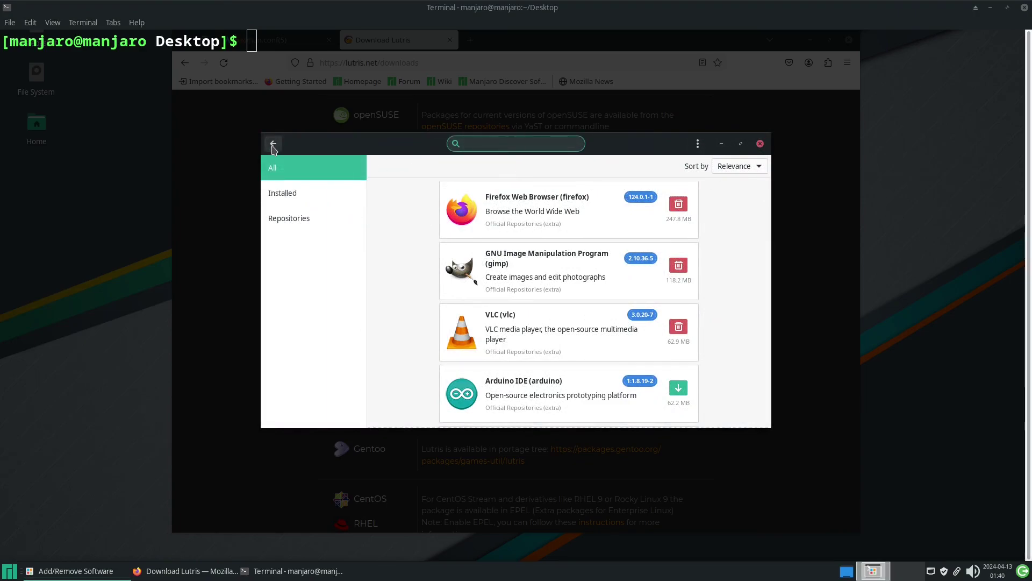
{"action": "type", "text": "pa"}
{"action": "key", "text": "BackSpace"}
{"action": "key", "text": "BackSpace"}
{"action": "key", "text": "BackSpace"}
{"action": "key", "text": "BackSpace"}
{"action": "key", "text": "BackSpace"}
{"action": "type", "text": "lutris"}
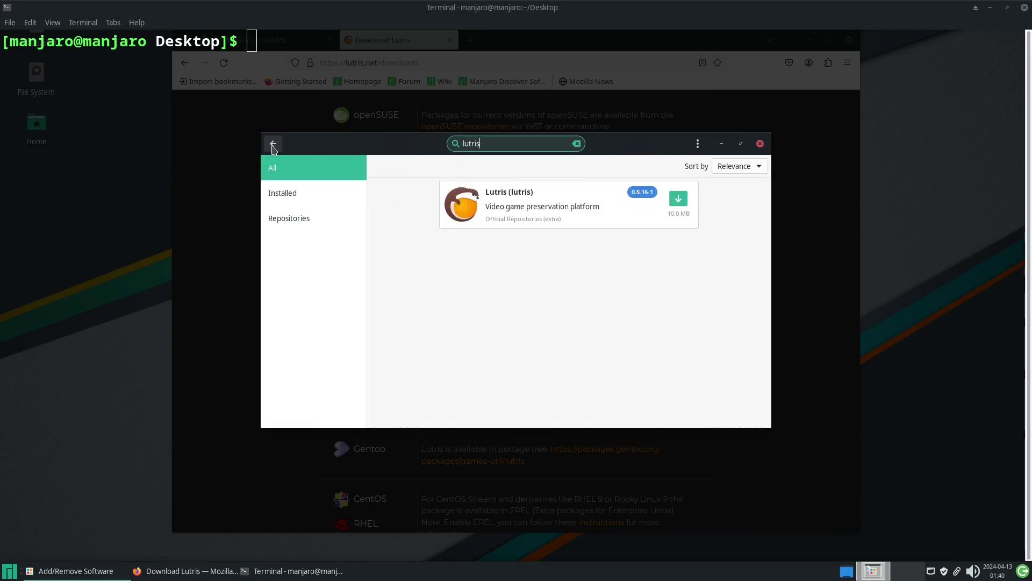
Switch to the terminal, run sudo pacman -S lutris and accept the installation with y
{"action": "left_click", "coordinate": [926, 293]}
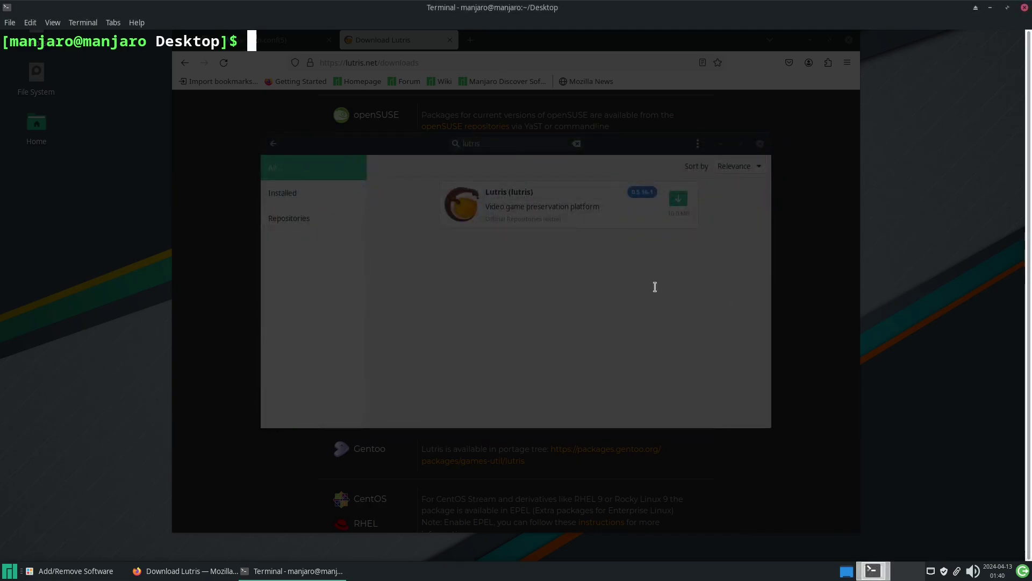
{"action": "type", "text": "sudo pacman "}
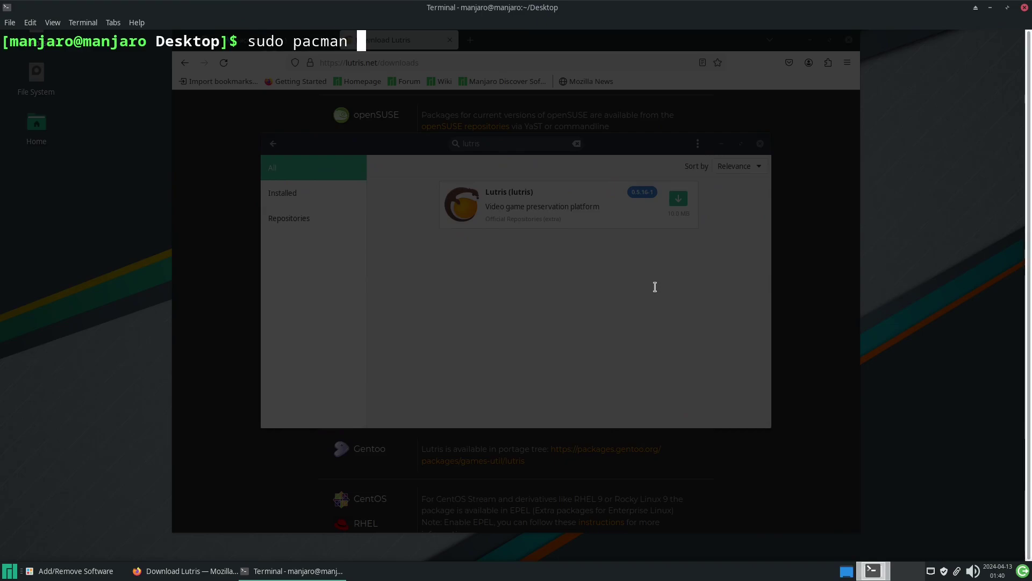
{"action": "type", "text": "-S"}
{"action": "key", "text": "BackSpace"}
{"action": "key", "text": "BackSpace"}
{"action": "type", "text": "-S lutris"}
{"action": "key", "text": "Return"}
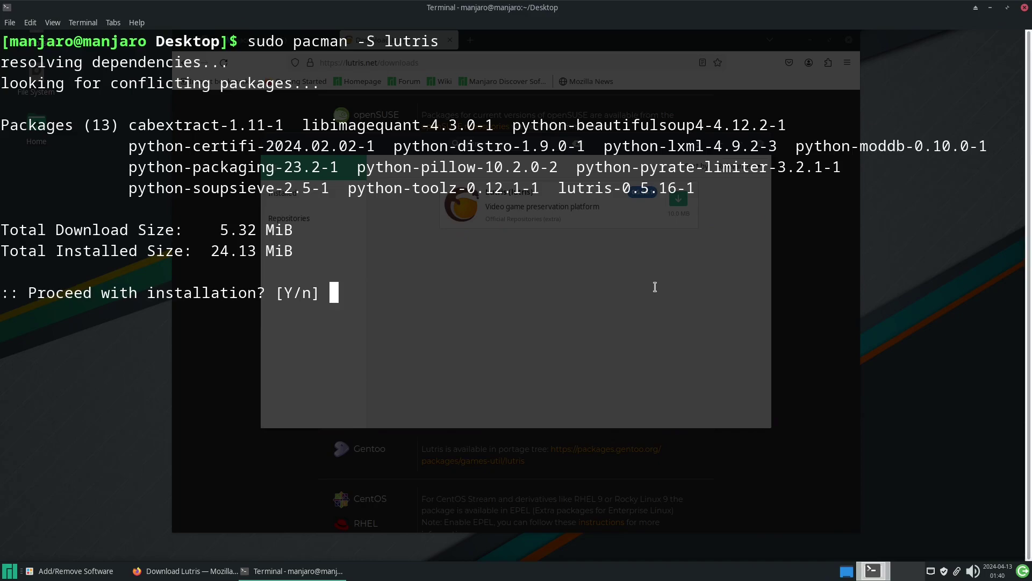
{"action": "type", "text": "y"}
{"action": "key", "text": "Return"}
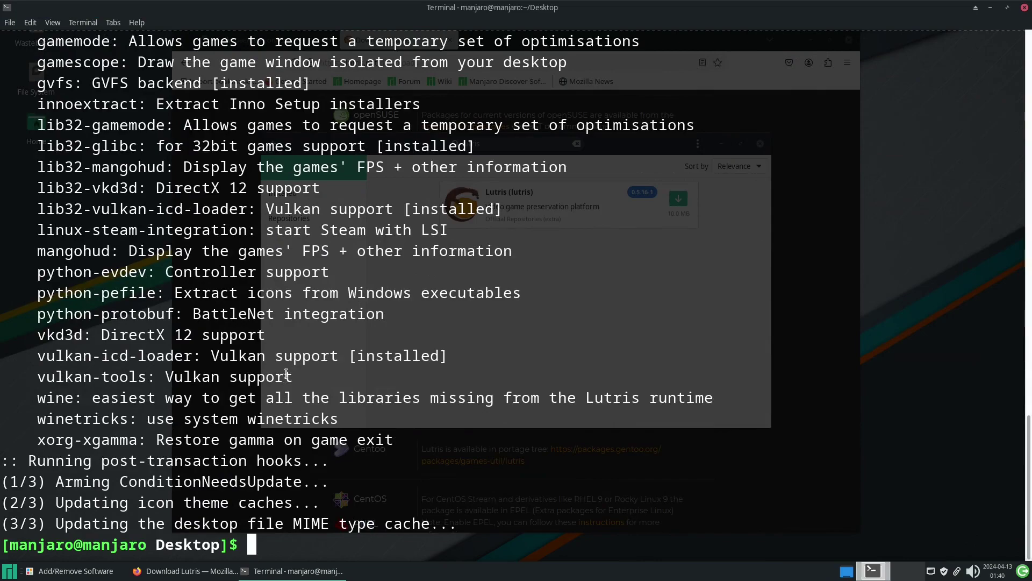
Find Lutris among the installed applications and launch it
{"action": "key", "text": "super"}
{"action": "type", "text": "luti"}
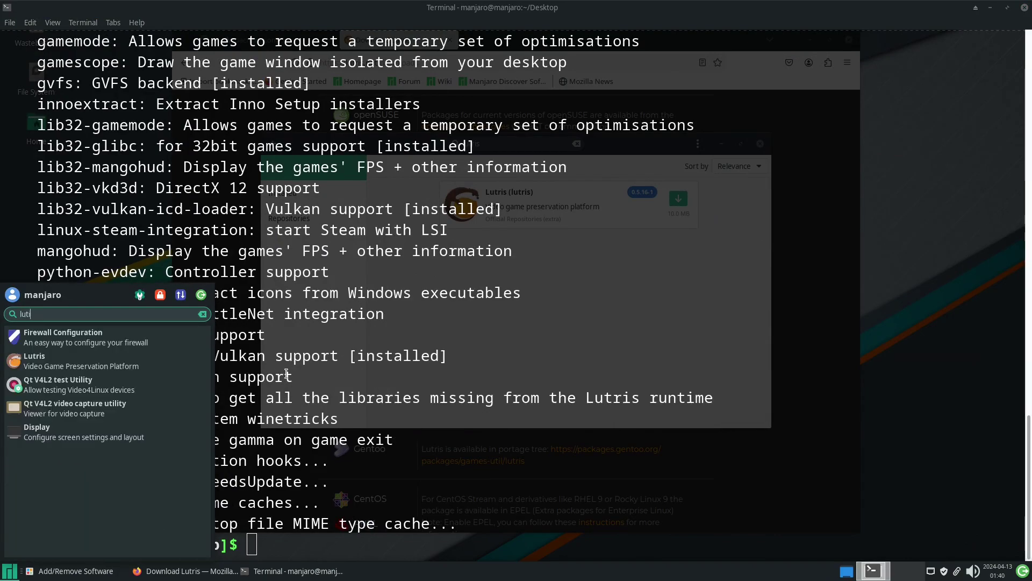
{"action": "key", "text": "Escape"}
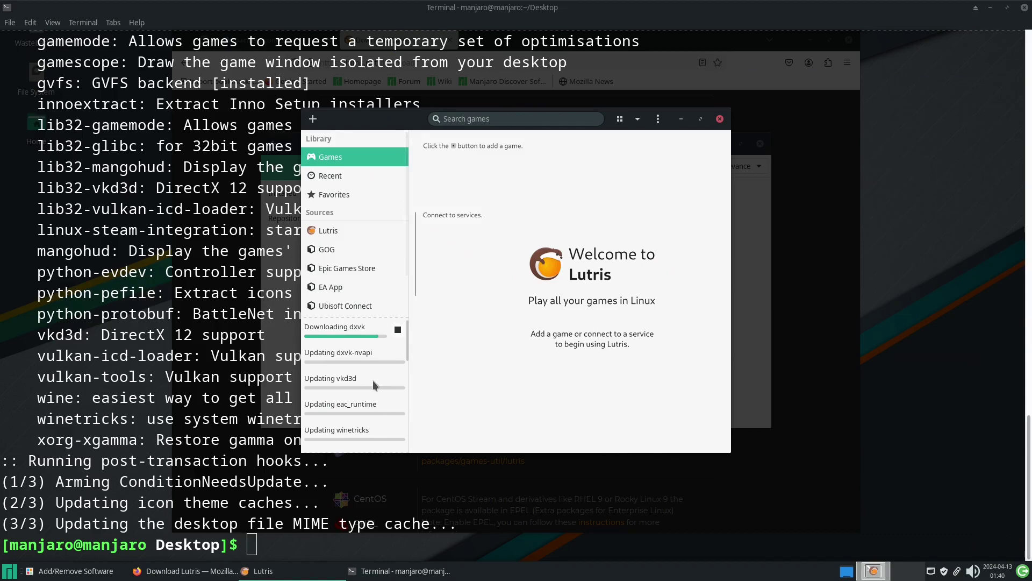
Maximize the Lutris window and examine the list of runtime components being downloaded and updated
{"action": "scroll", "coordinate": [373, 379], "scroll_direction": "down", "scroll_amount": 3}
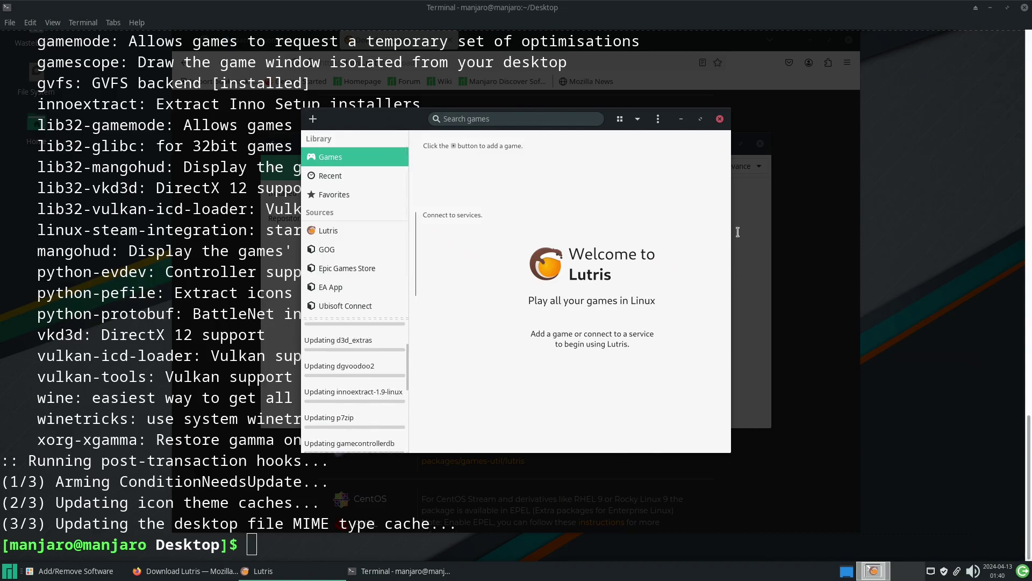
{"action": "left_click", "coordinate": [700, 119]}
{"action": "scroll", "coordinate": [69, 484], "scroll_direction": "down", "scroll_amount": 3}
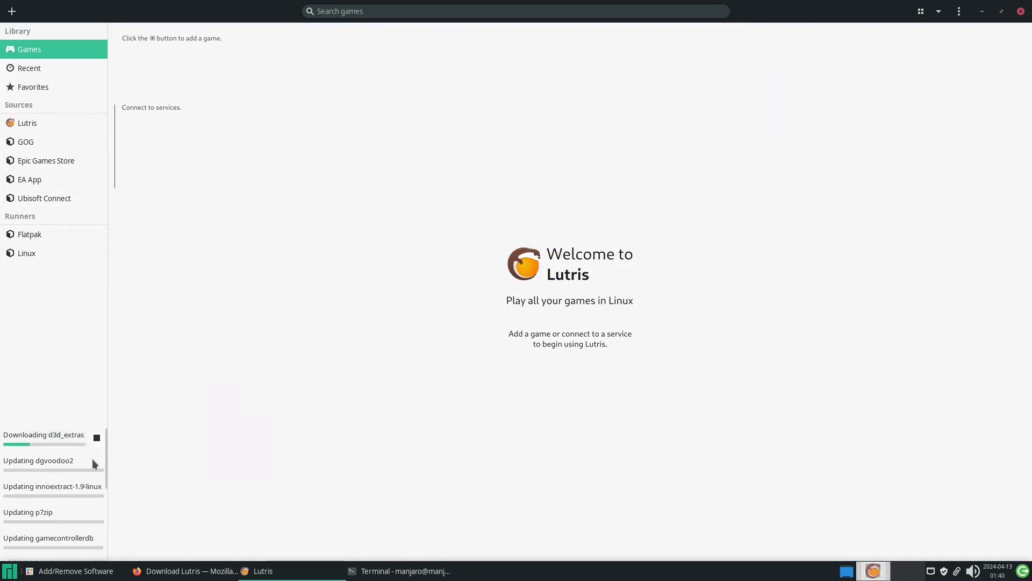
{"action": "scroll", "coordinate": [82, 463], "scroll_direction": "down", "scroll_amount": 2}
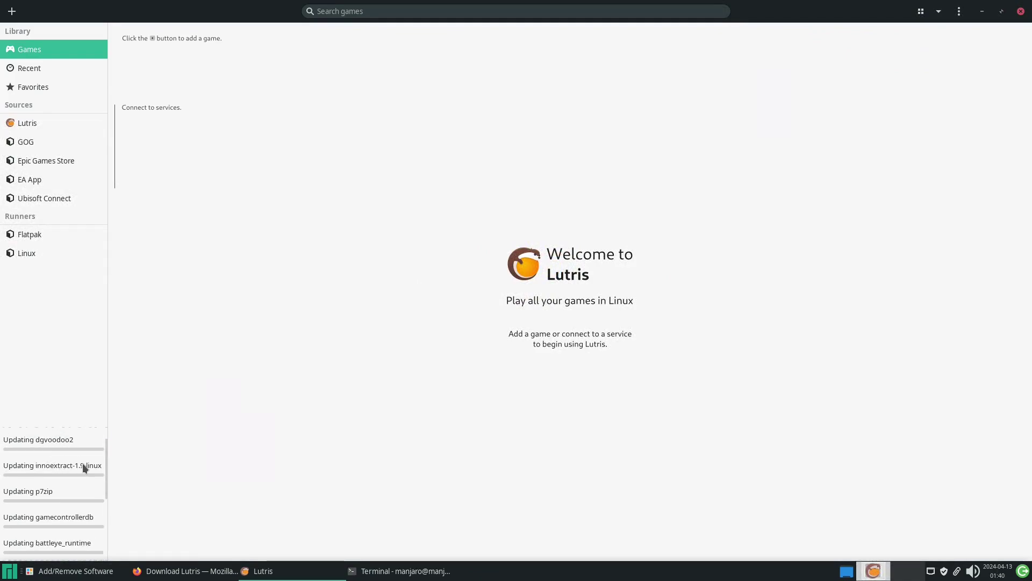
{"action": "scroll", "coordinate": [76, 491], "scroll_direction": "down", "scroll_amount": 1}
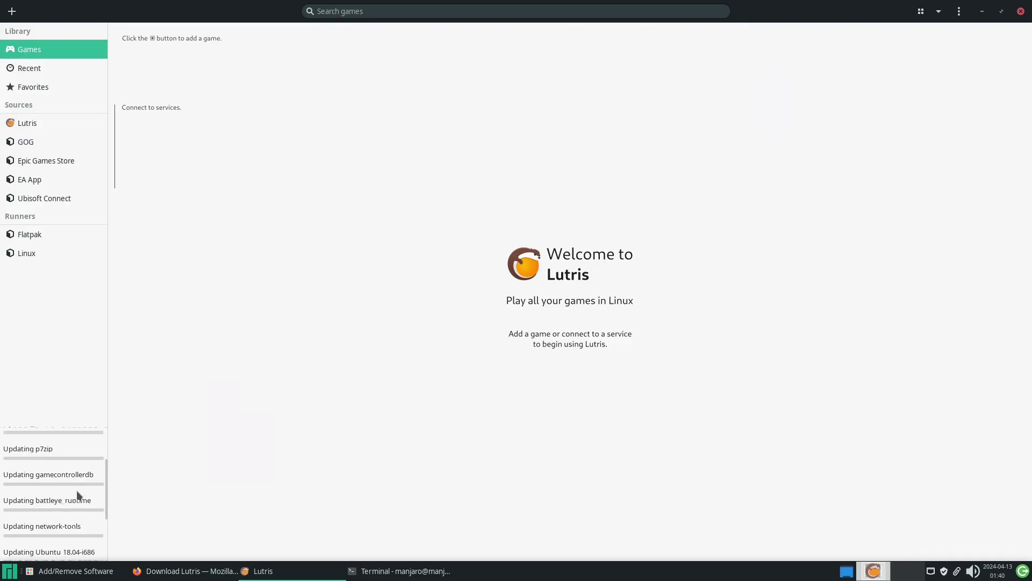
{"action": "scroll", "coordinate": [72, 515], "scroll_direction": "down", "scroll_amount": 4}
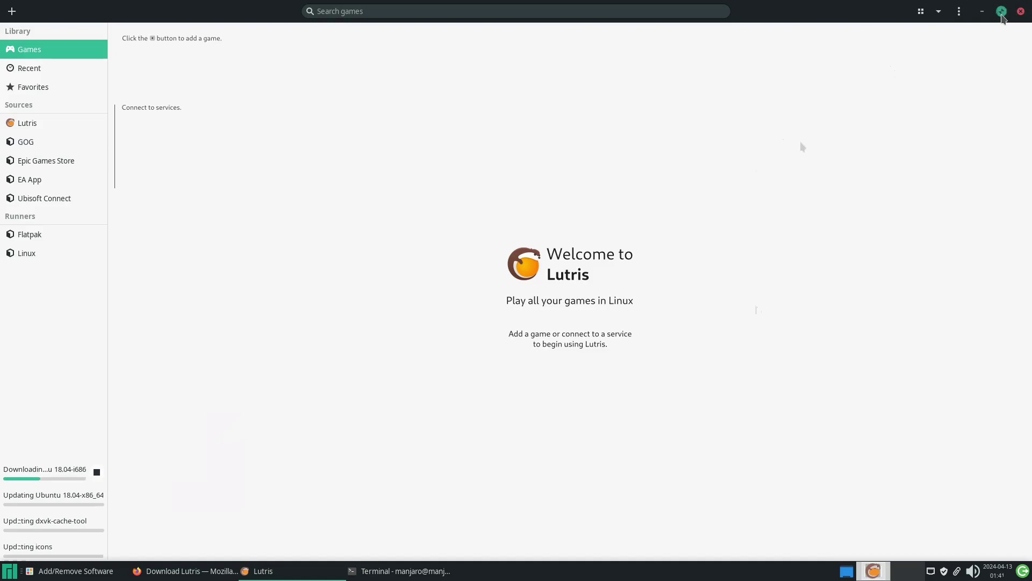
Restore the maximized Lutris window to a smaller floating window over the terminal
{"action": "left_click_drag", "start_coordinate": [812, 22], "coordinate": [529, 61]}
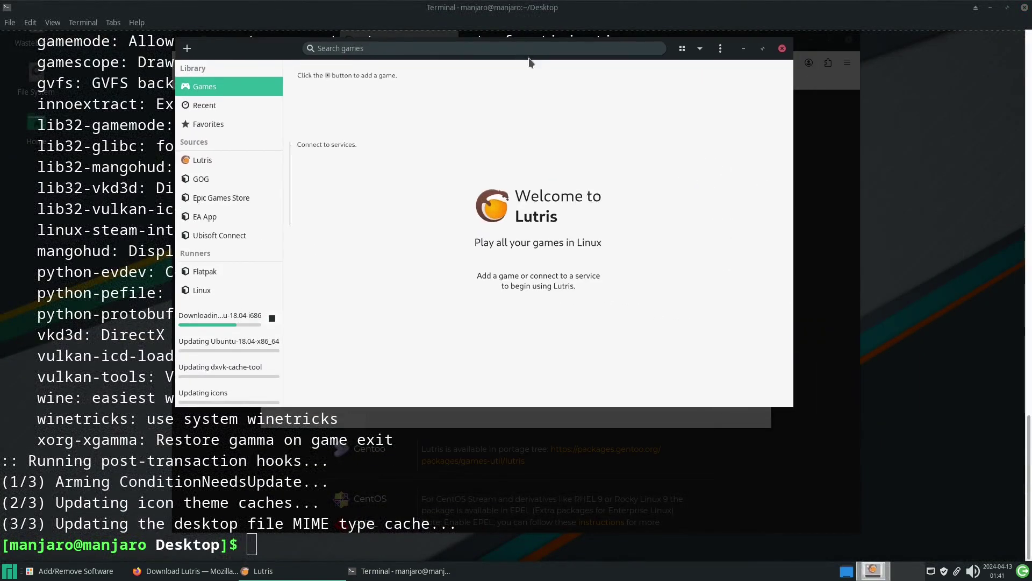
{"action": "left_click", "coordinate": [763, 48]}
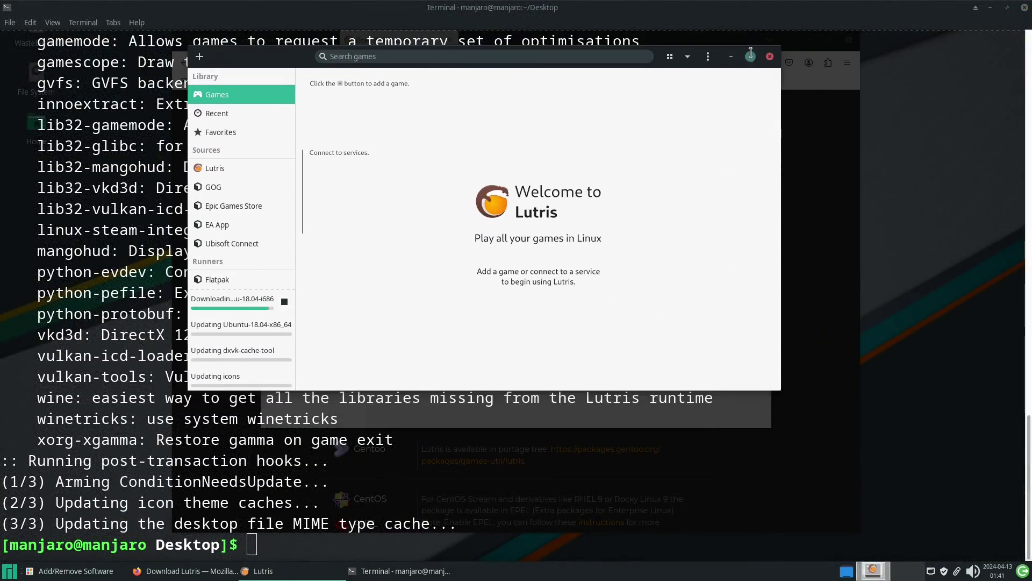
{"action": "left_click", "coordinate": [750, 54]}
{"action": "left_click", "coordinate": [1002, 13]}
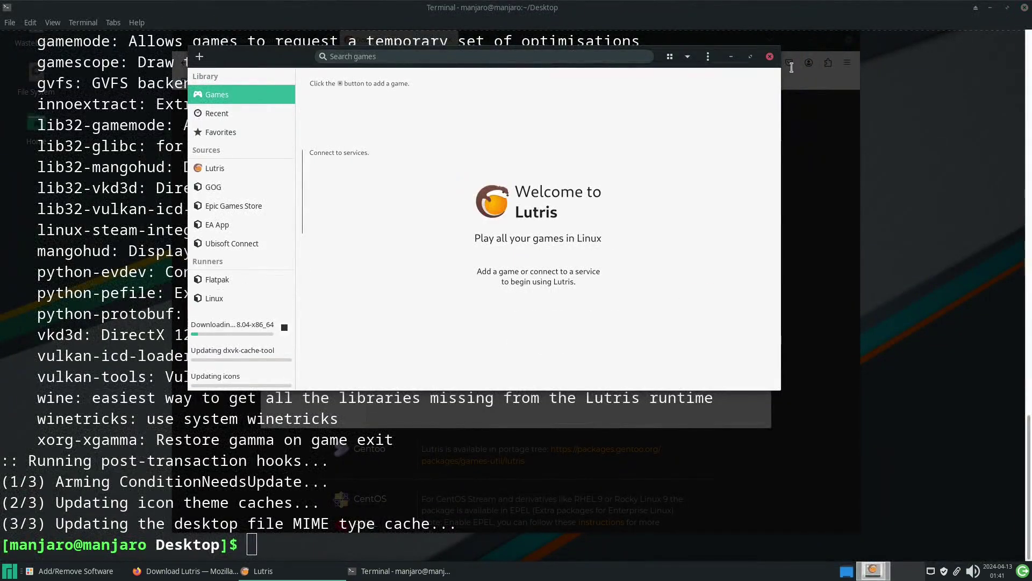
Switch to Firefox, open the games catalogue on the Lutris website and look through the listed games
{"action": "left_click", "coordinate": [714, 423]}
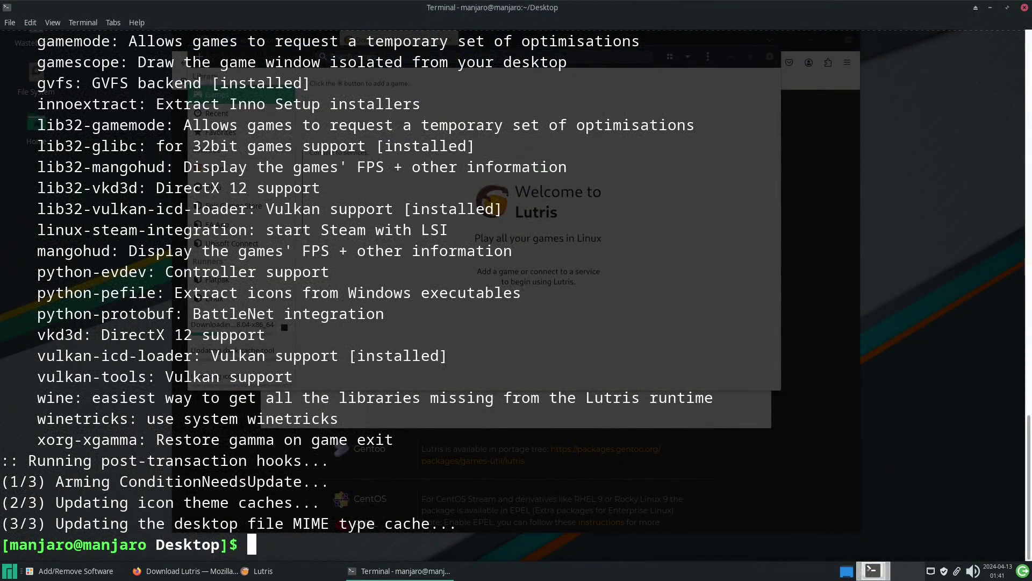
{"action": "left_click", "coordinate": [222, 571]}
{"action": "scroll", "coordinate": [577, 439], "scroll_direction": "up", "scroll_amount": 15}
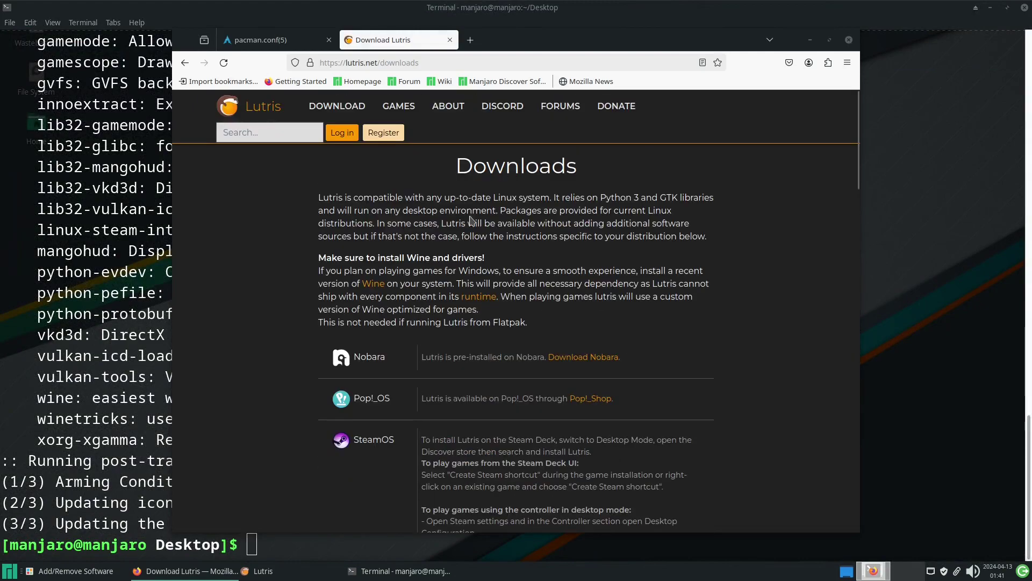
{"action": "left_click", "coordinate": [270, 108]}
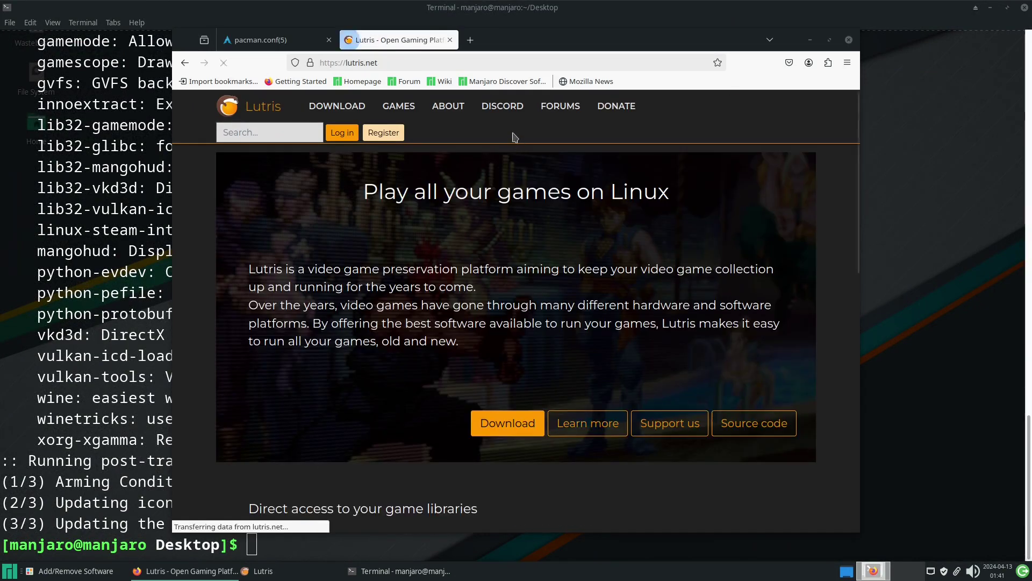
{"action": "left_click", "coordinate": [401, 105]}
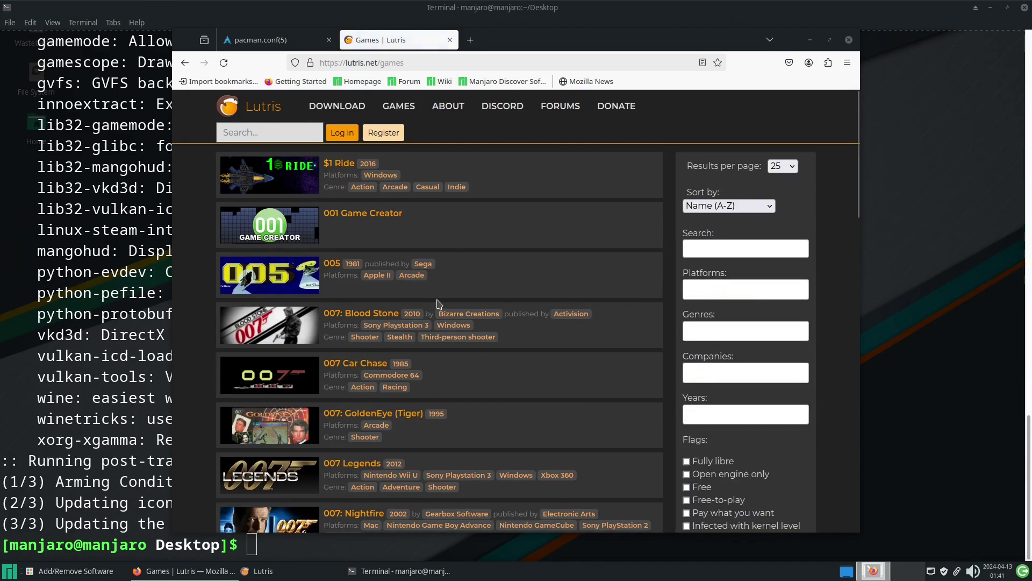
{"action": "scroll", "coordinate": [437, 304], "scroll_direction": "down", "scroll_amount": 5}
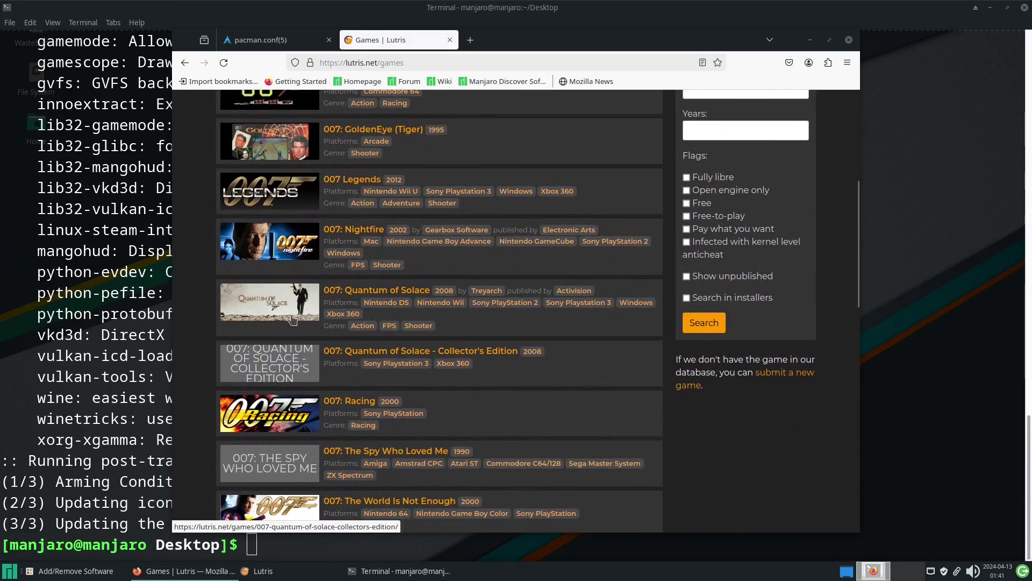
{"action": "scroll", "coordinate": [445, 383], "scroll_direction": "down", "scroll_amount": 6}
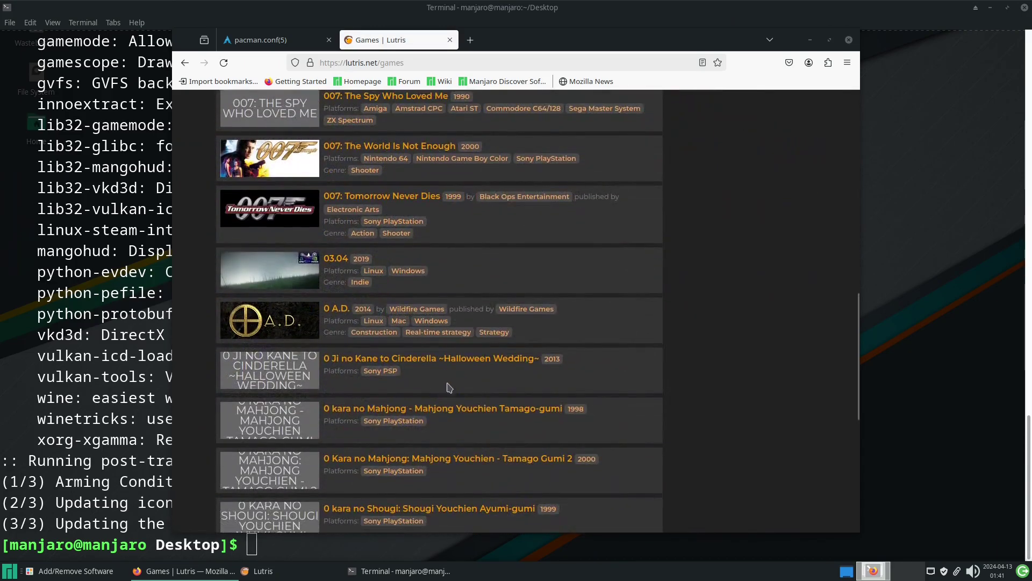
{"action": "scroll", "coordinate": [456, 398], "scroll_direction": "down", "scroll_amount": 7}
{"action": "scroll", "coordinate": [484, 387], "scroll_direction": "up", "scroll_amount": 20}
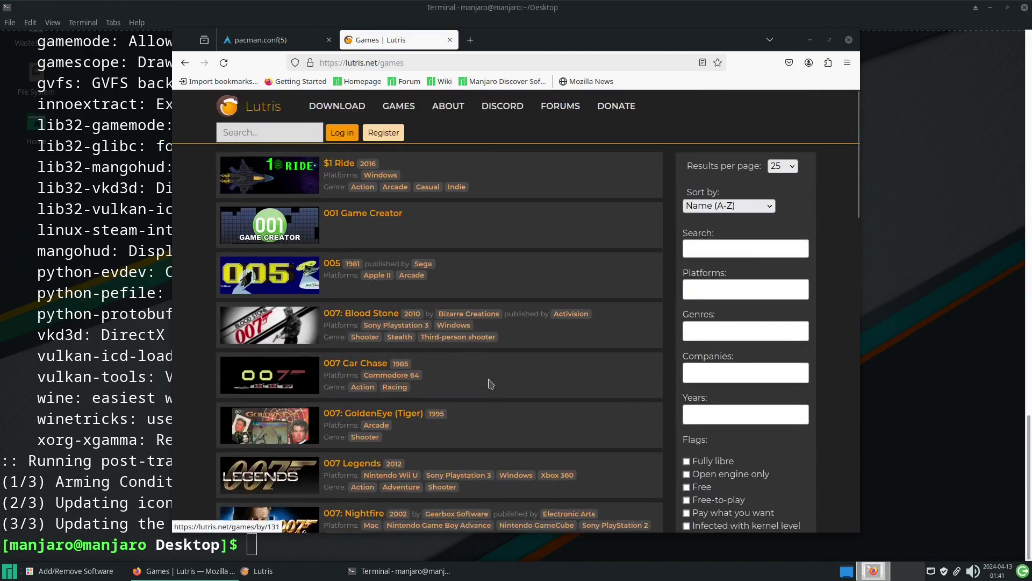
Search the Lutris games catalogue for "epic" and look through the matching games
{"action": "left_click", "coordinate": [287, 135]}
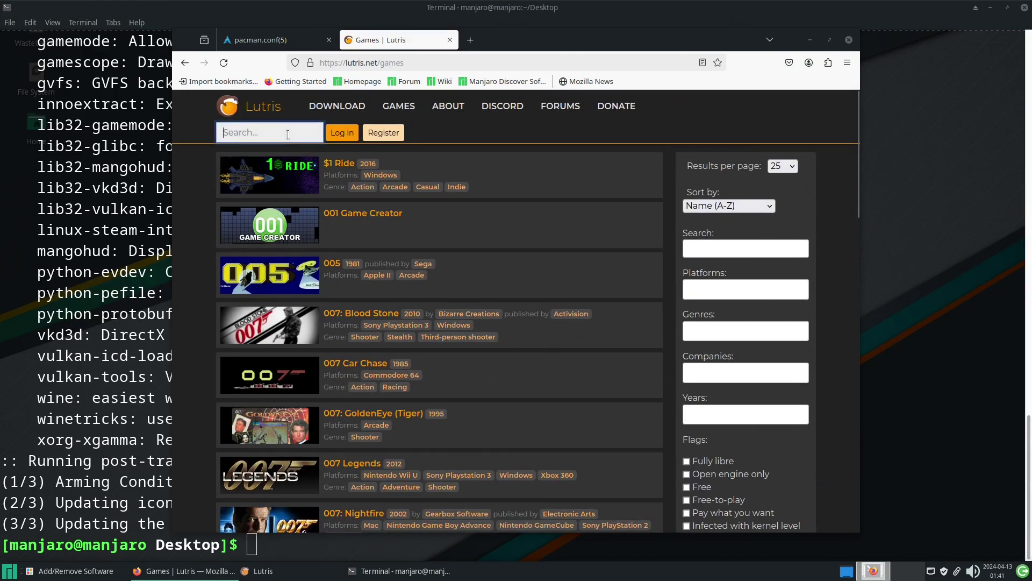
{"action": "type", "text": "epic"}
{"action": "key", "text": "Return"}
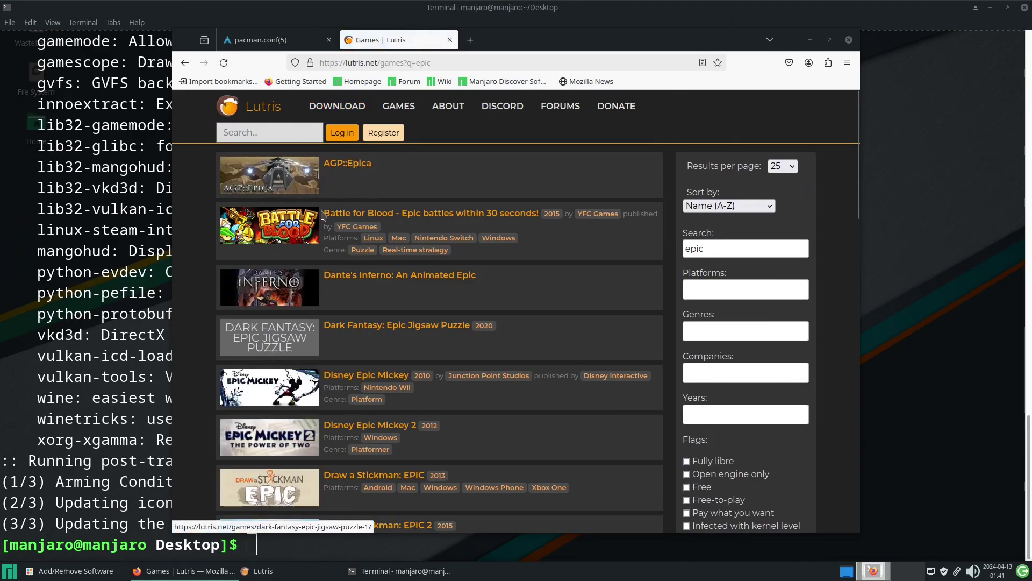
{"action": "scroll", "coordinate": [415, 349], "scroll_direction": "down", "scroll_amount": 2}
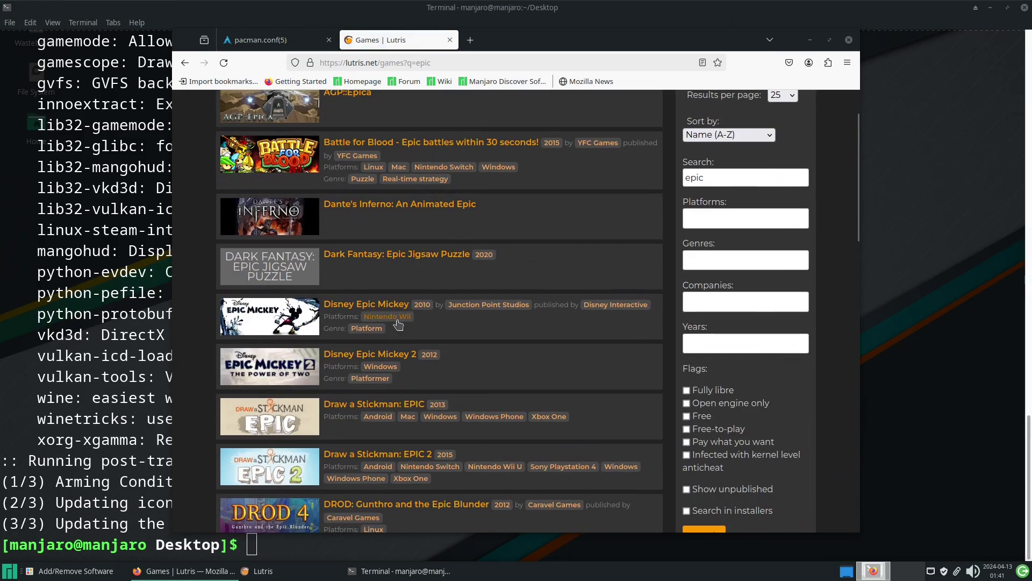
{"action": "scroll", "coordinate": [473, 333], "scroll_direction": "down", "scroll_amount": 10}
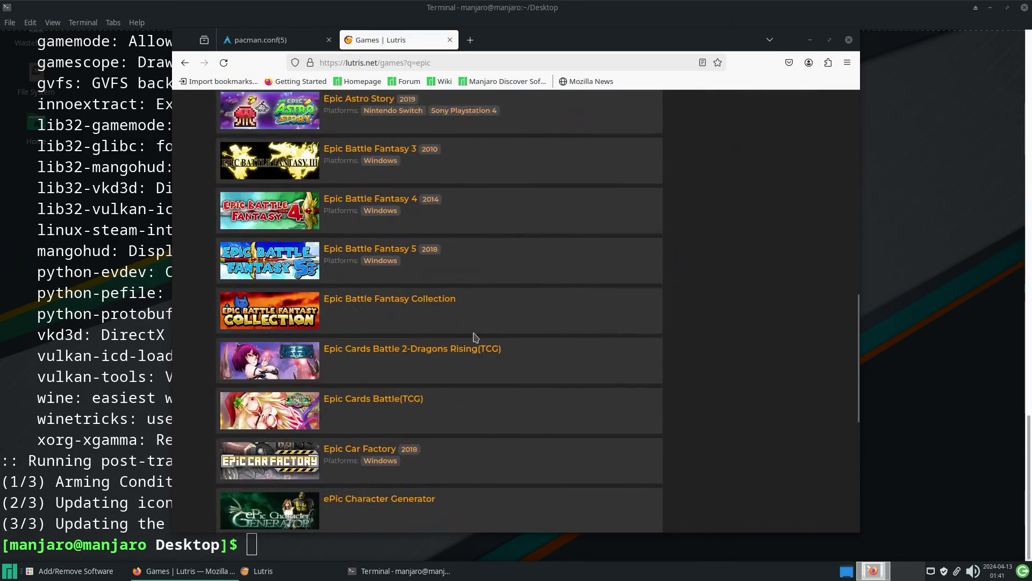
{"action": "scroll", "coordinate": [475, 337], "scroll_direction": "down", "scroll_amount": 3}
{"action": "scroll", "coordinate": [475, 337], "scroll_direction": "up", "scroll_amount": 15}
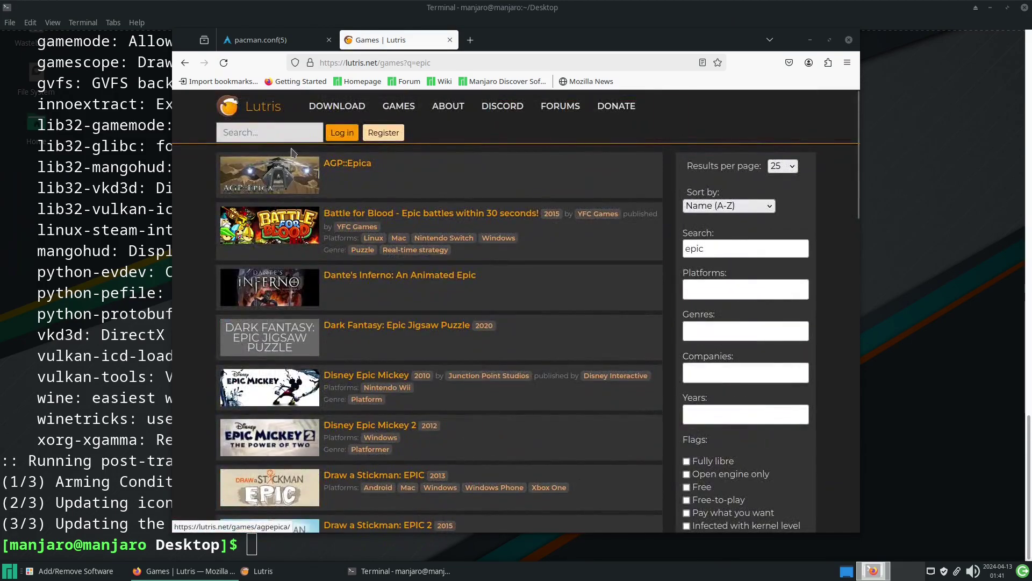
Search the Lutris catalogue for "epic games", open the Epic Games Store entry and look over its page
{"action": "left_click", "coordinate": [303, 133]}
{"action": "type", "text": "epic g"}
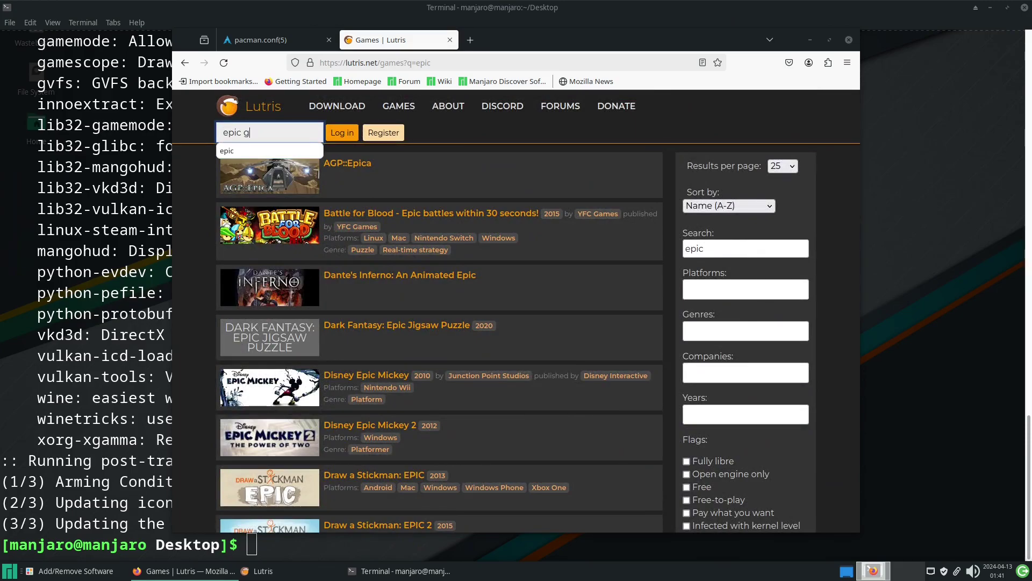
{"action": "type", "text": "ames"}
{"action": "key", "text": "Return"}
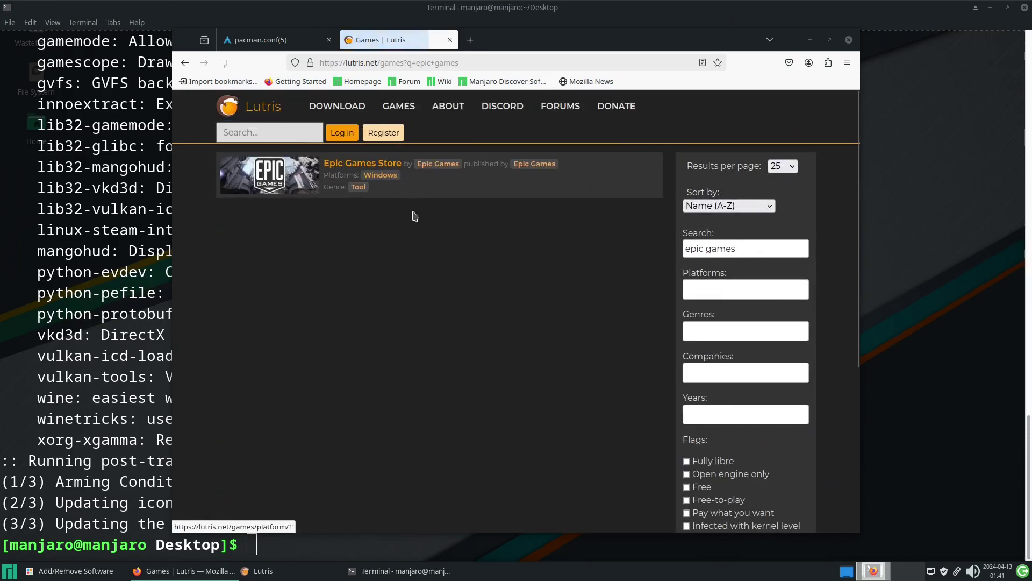
{"action": "left_click", "coordinate": [356, 166]}
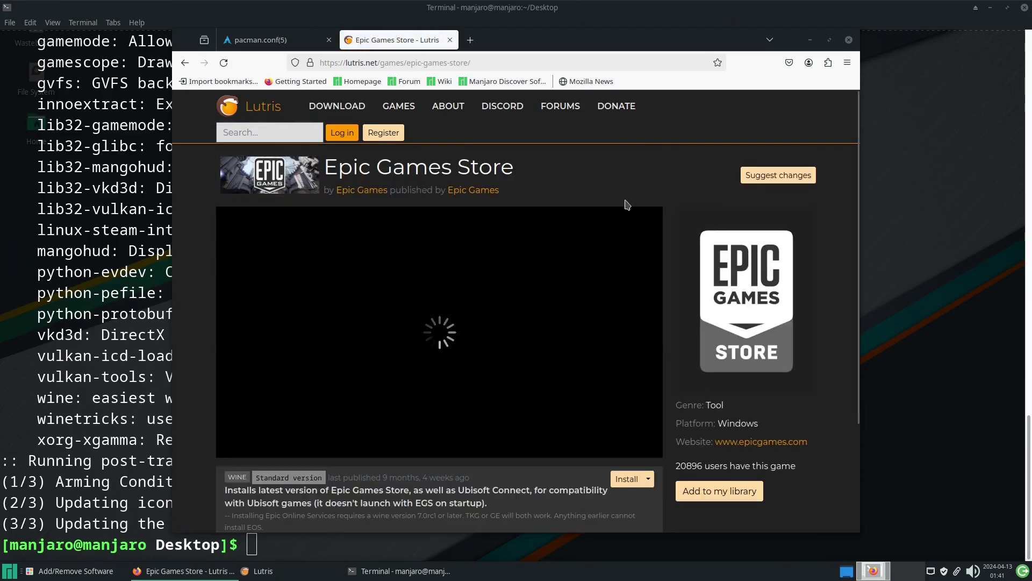
{"action": "scroll", "coordinate": [593, 314], "scroll_direction": "down", "scroll_amount": 3}
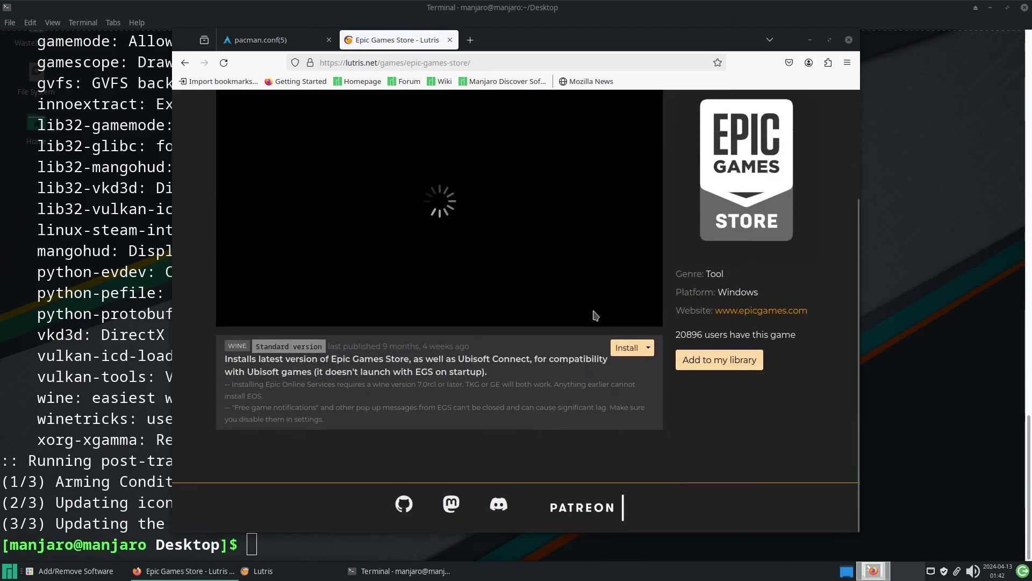
{"action": "scroll", "coordinate": [516, 237], "scroll_direction": "up", "scroll_amount": 1}
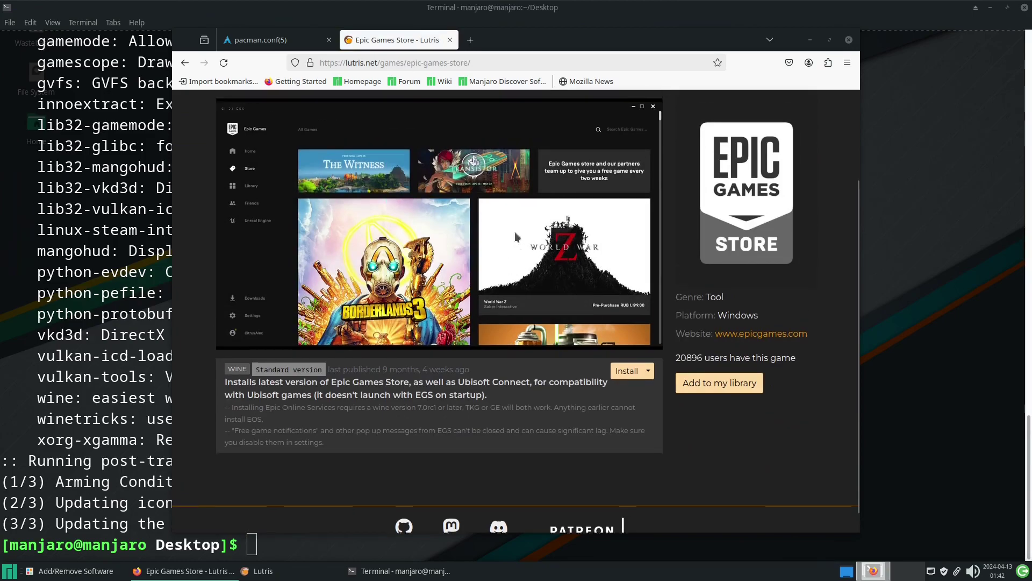
{"action": "scroll", "coordinate": [515, 236], "scroll_direction": "up", "scroll_amount": 3}
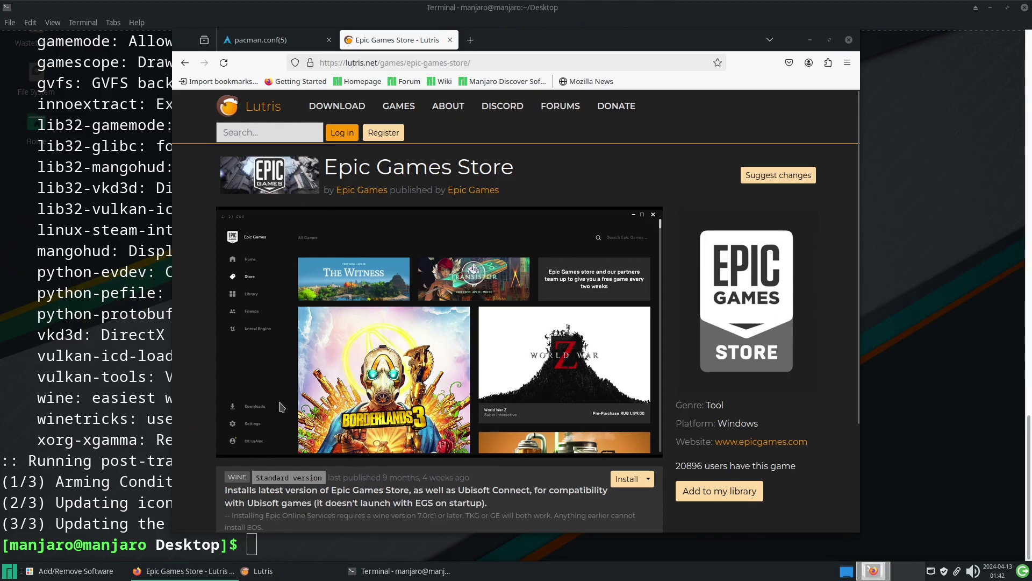
Minimize the terminal, check the Lutris window and bring the Epic Games Store page in Firefox back to the front
{"action": "left_click", "coordinate": [296, 569]}
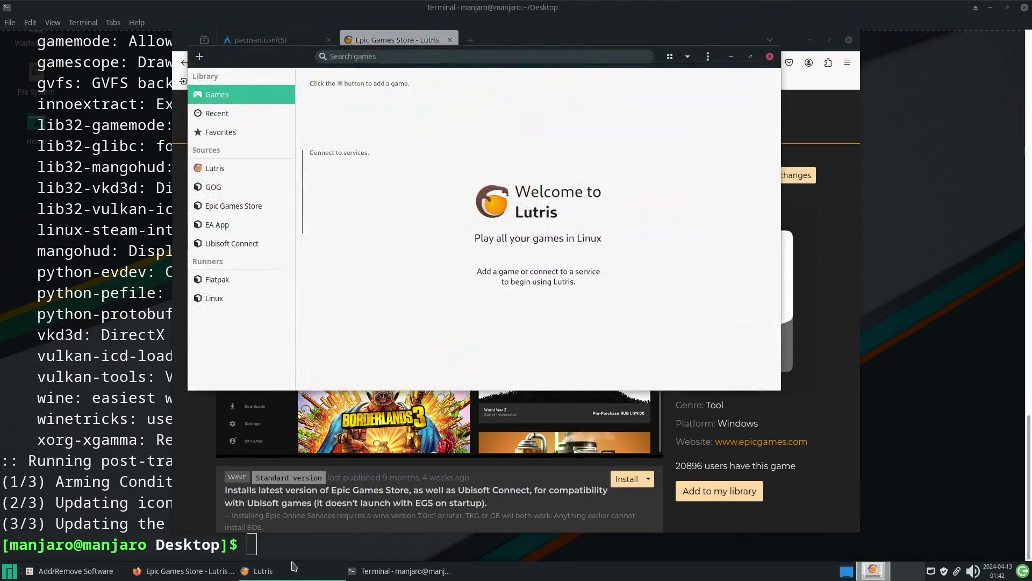
{"action": "left_click", "coordinate": [368, 512]}
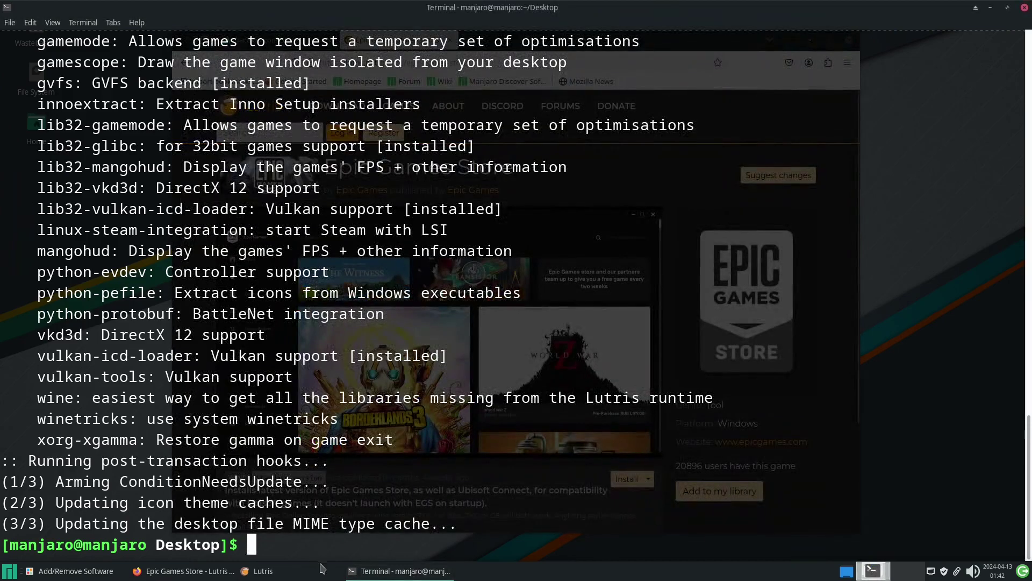
{"action": "left_click", "coordinate": [404, 571]}
{"action": "left_click", "coordinate": [263, 571]}
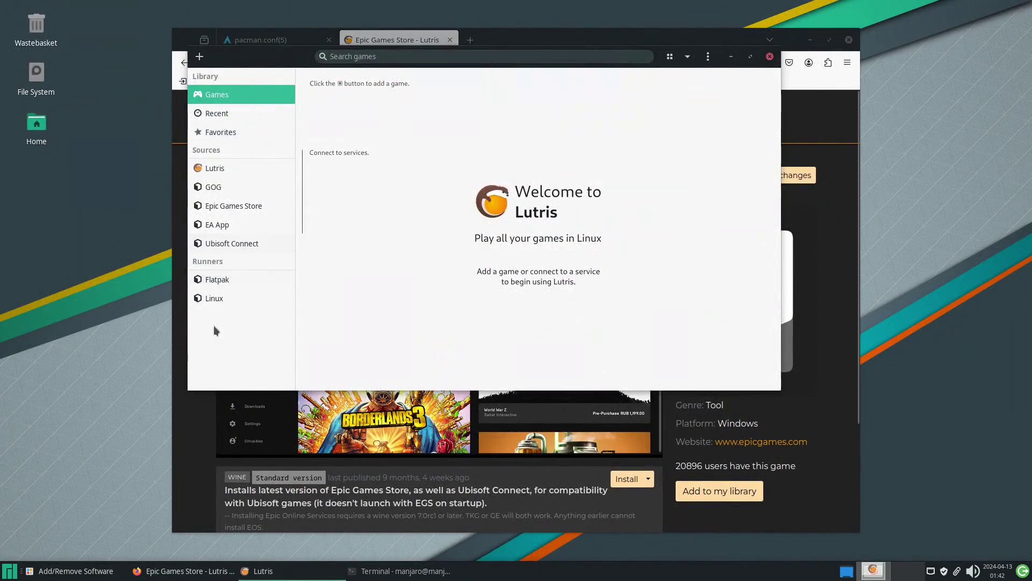
{"action": "left_click", "coordinate": [203, 434]}
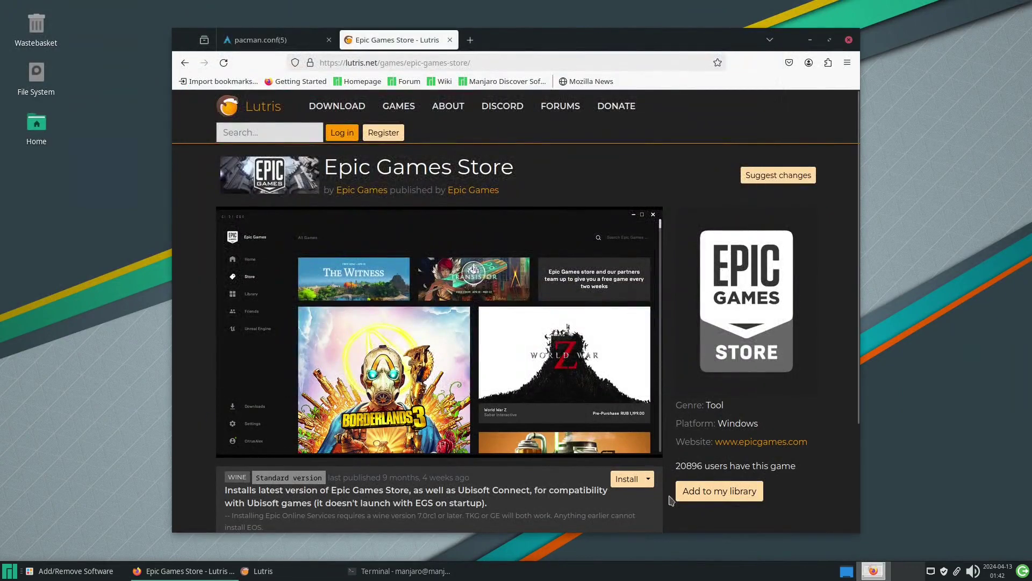
Send the Standard Epic Games Store installer from the web page to Lutris and accept the default epic-games-store directory without any shortcuts
{"action": "left_click", "coordinate": [626, 478]}
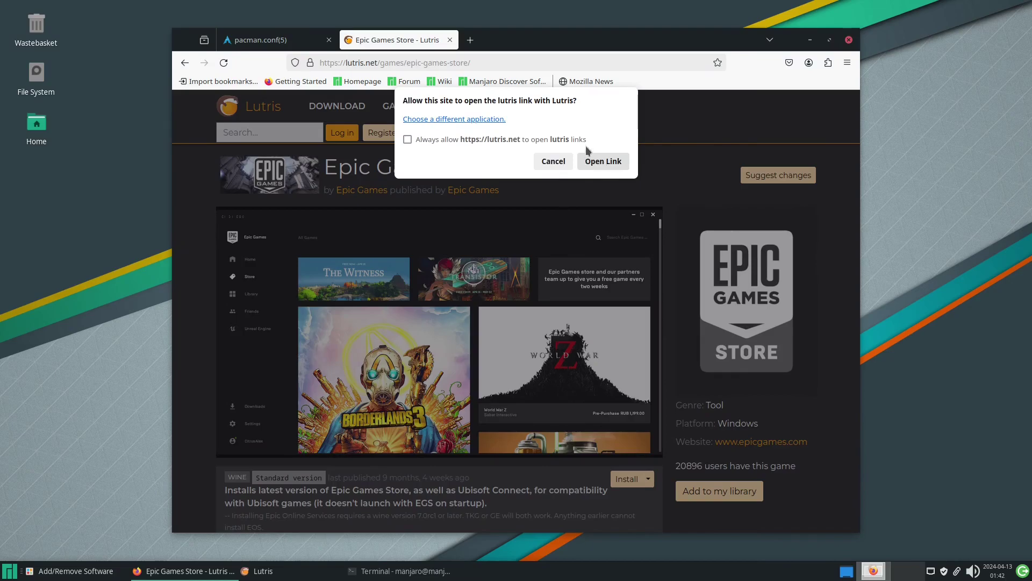
{"action": "left_click", "coordinate": [602, 162]}
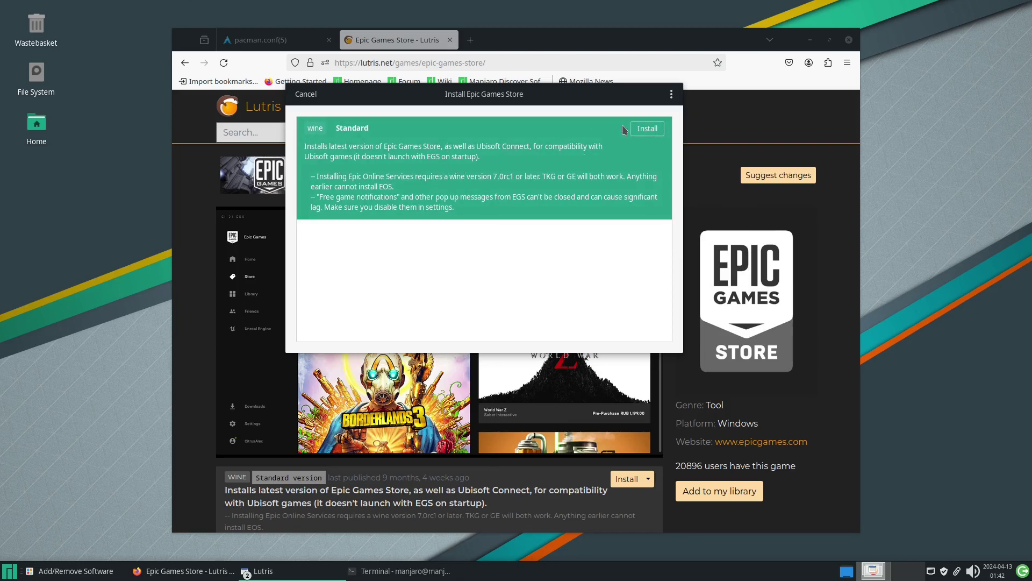
{"action": "left_click", "coordinate": [647, 128]}
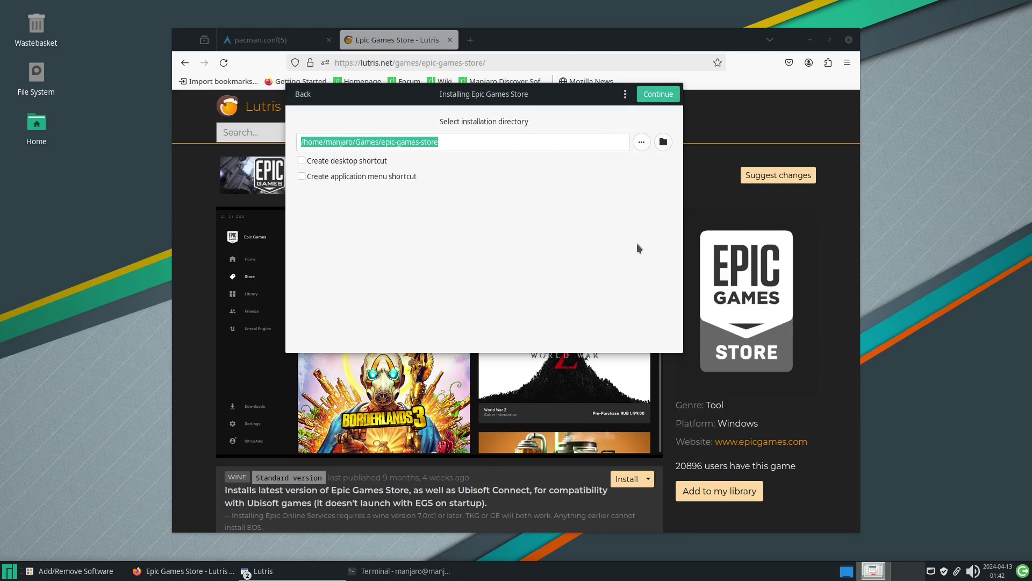
{"action": "left_click", "coordinate": [657, 95]}
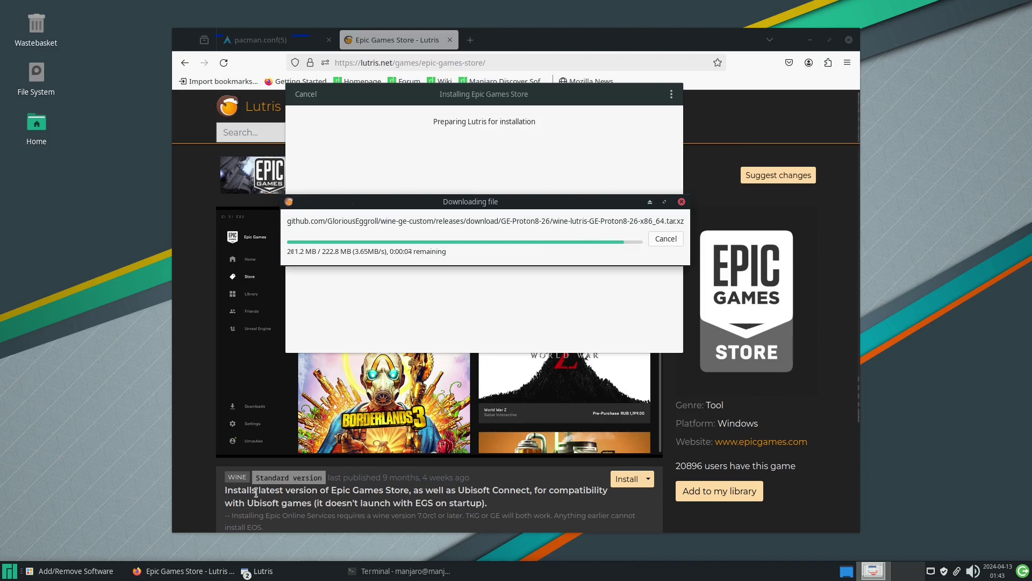
Start the installation with UbisoftConnectInstaller.exe and EpicGamesLauncherInstaller.msi both set to Download as their source
{"action": "left_click", "coordinate": [262, 572]}
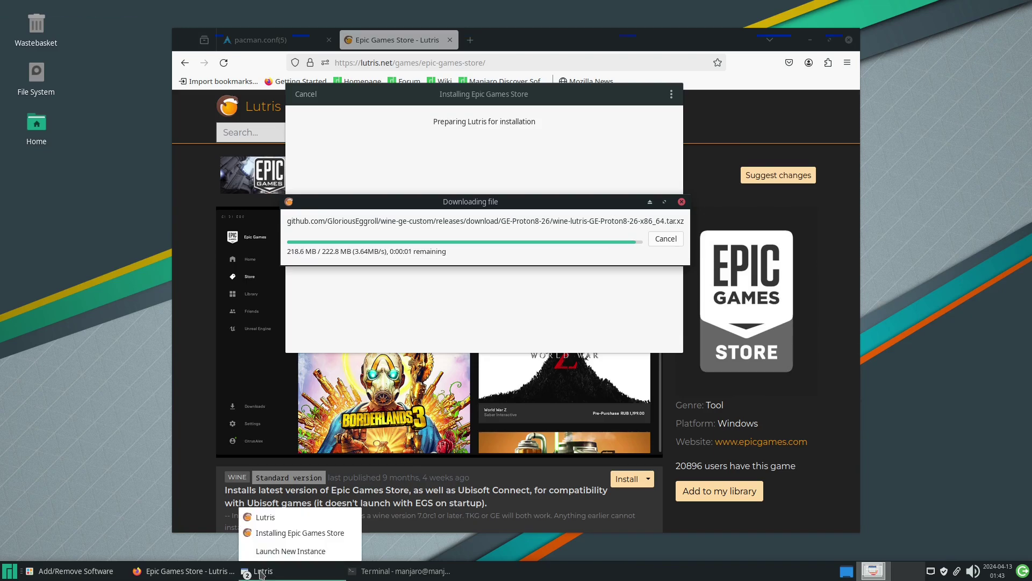
{"action": "left_click", "coordinate": [479, 257]}
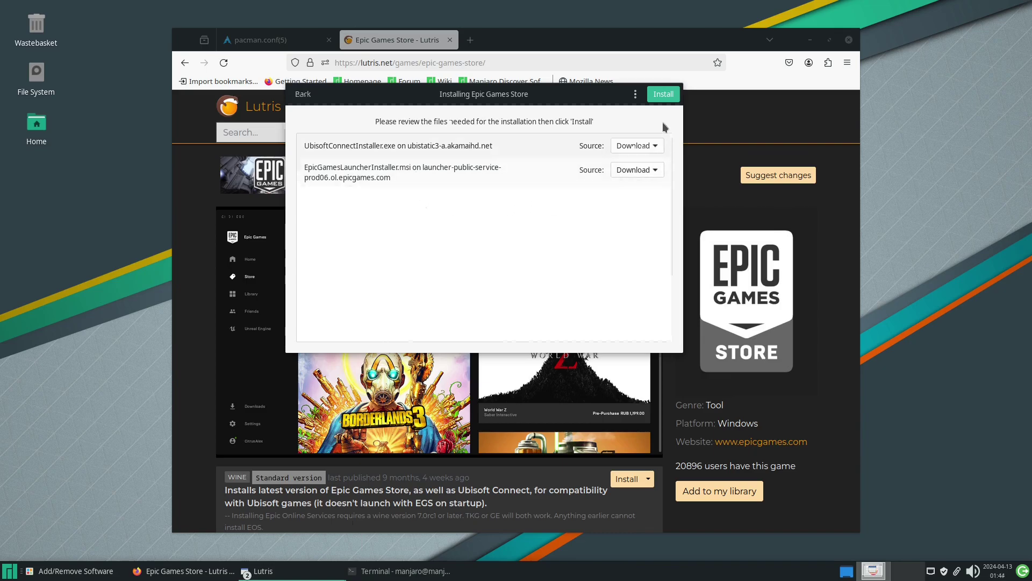
{"action": "left_click", "coordinate": [657, 93]}
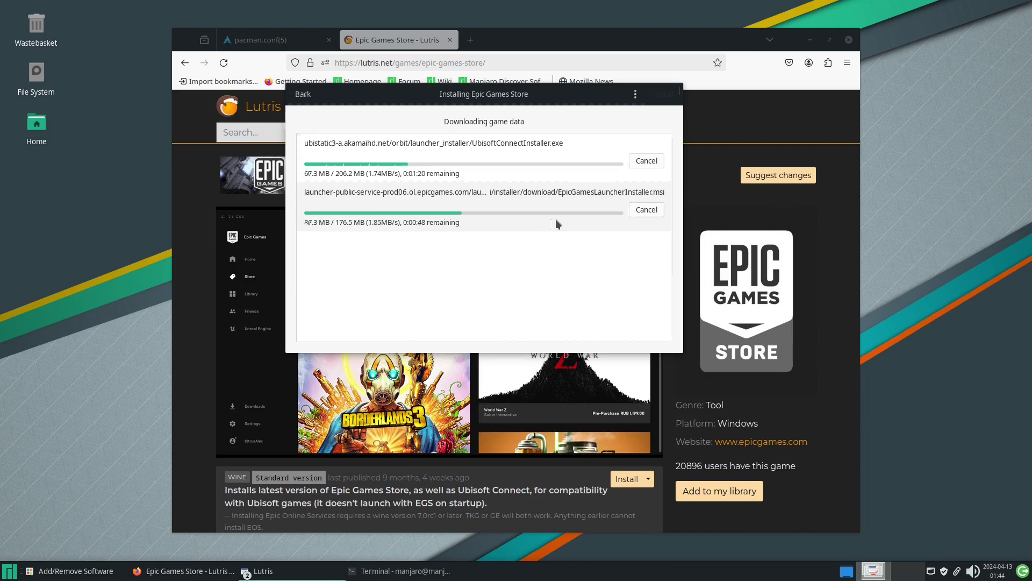
Return to Firefox, open the catalogue of games associated with Epic Games and examine the listed titles
{"action": "left_click", "coordinate": [265, 247]}
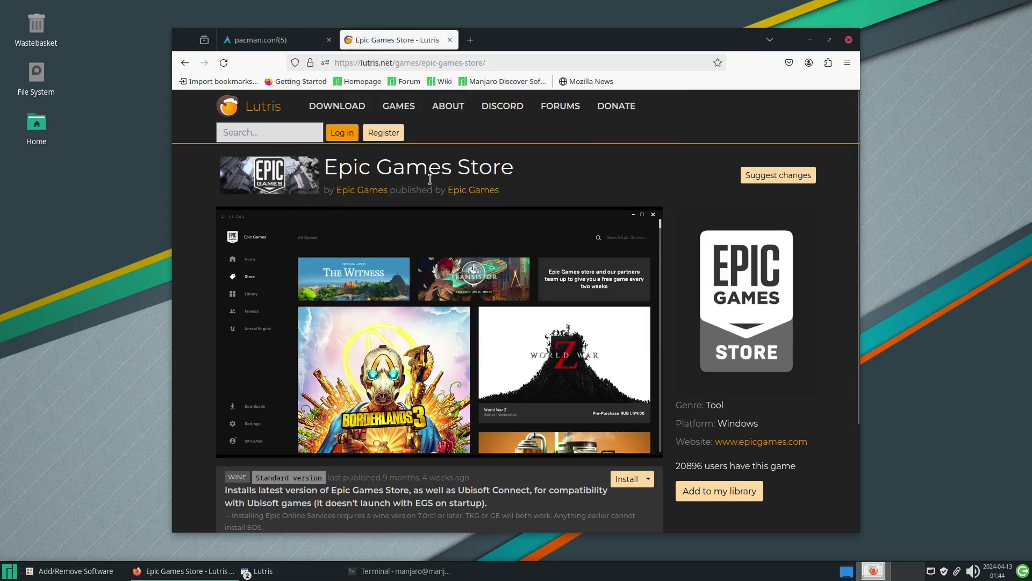
{"action": "left_click", "coordinate": [453, 192]}
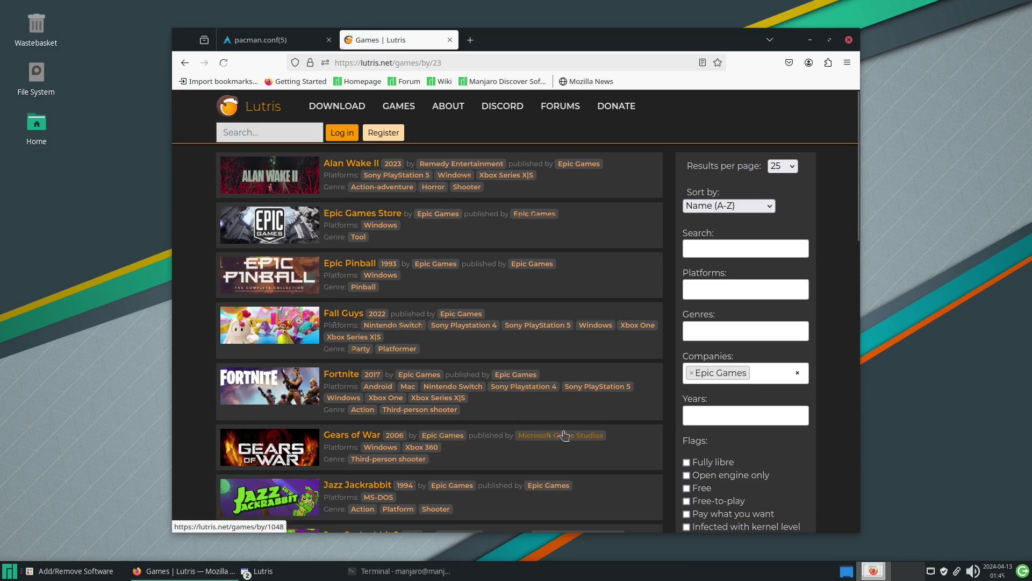
{"action": "scroll", "coordinate": [561, 434], "scroll_direction": "down", "scroll_amount": 4}
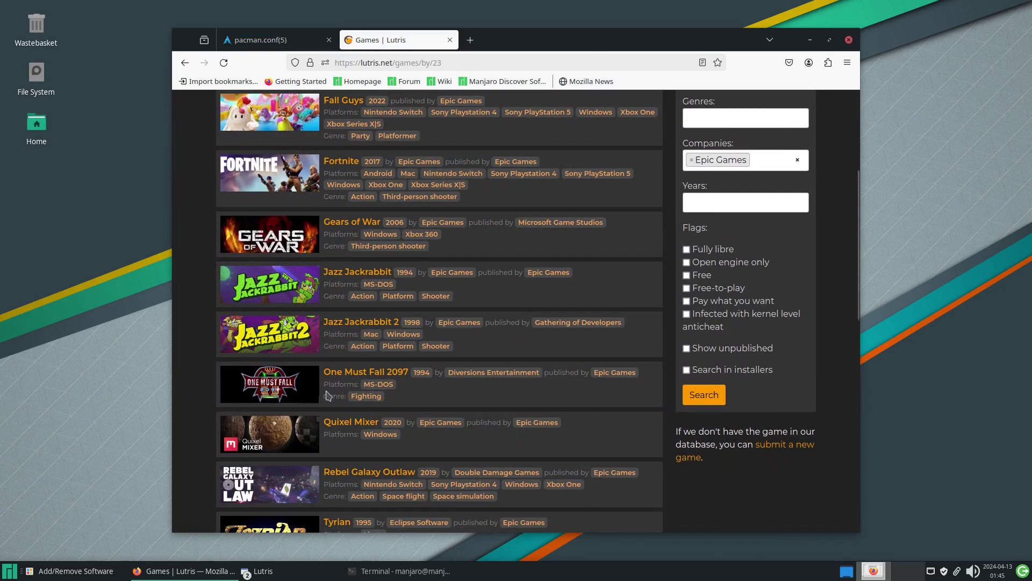
{"action": "scroll", "coordinate": [327, 397], "scroll_direction": "down", "scroll_amount": 2}
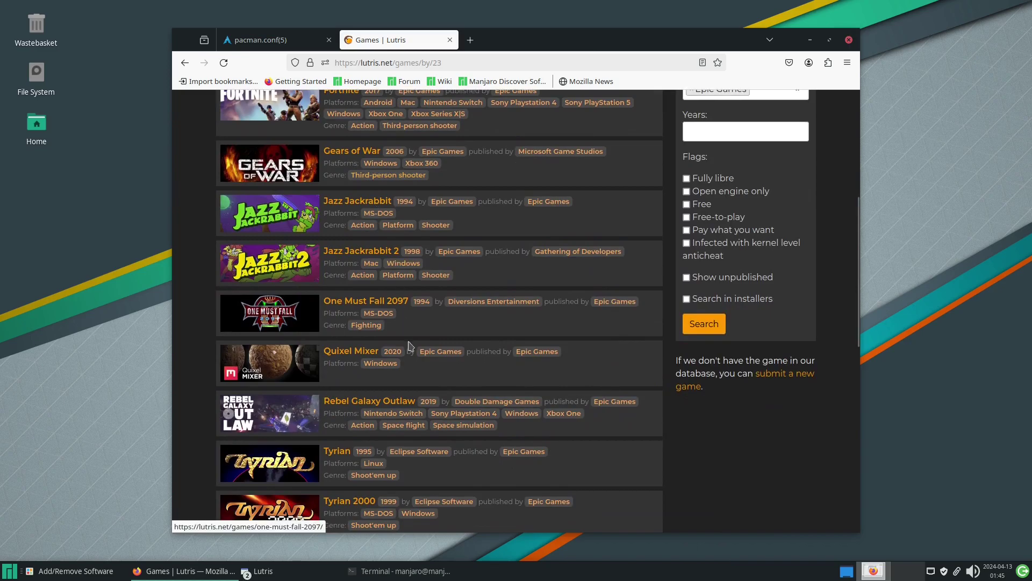
{"action": "scroll", "coordinate": [412, 355], "scroll_direction": "down", "scroll_amount": 4}
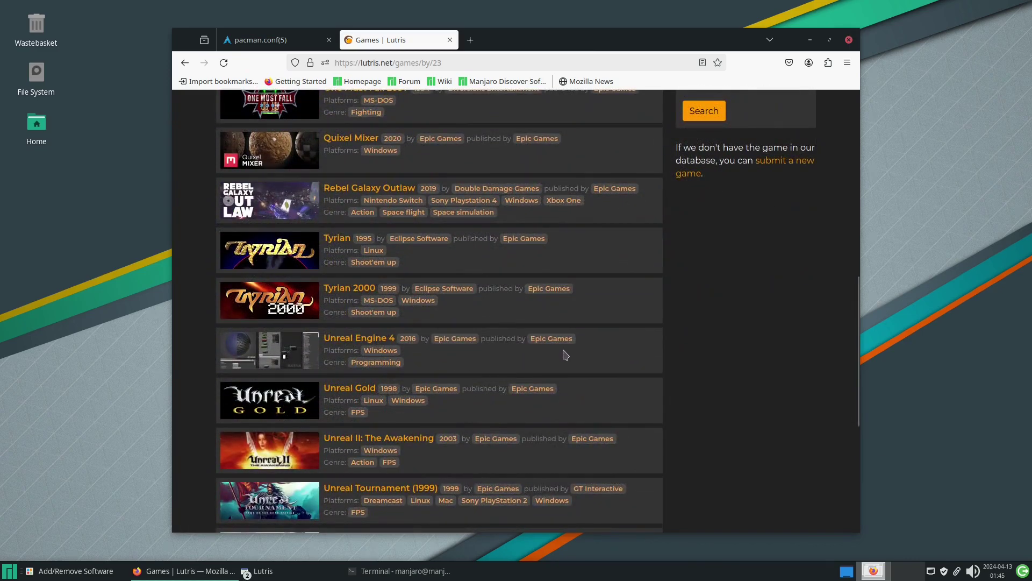
{"action": "scroll", "coordinate": [560, 353], "scroll_direction": "down", "scroll_amount": 3}
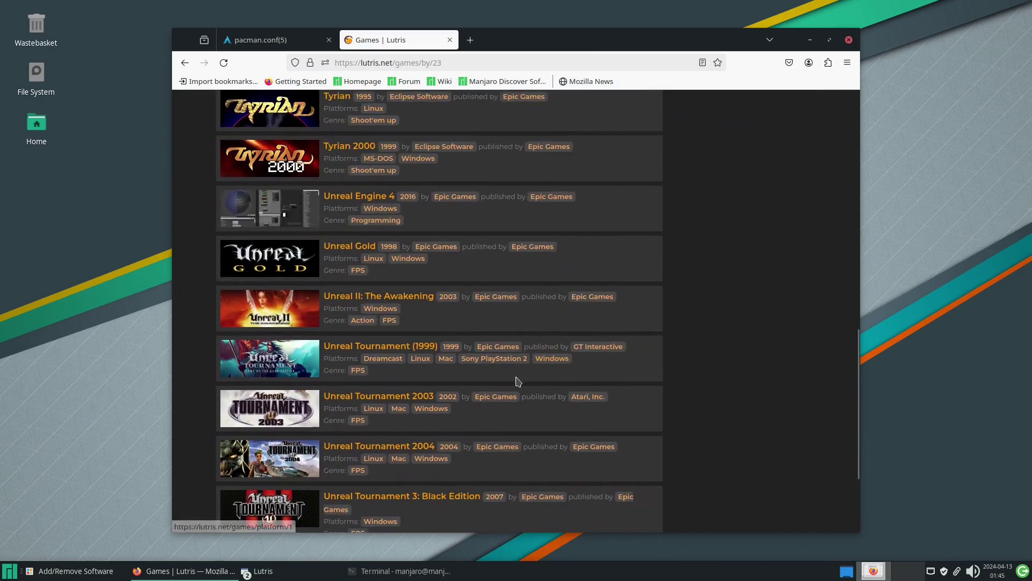
{"action": "scroll", "coordinate": [518, 381], "scroll_direction": "down", "scroll_amount": 3}
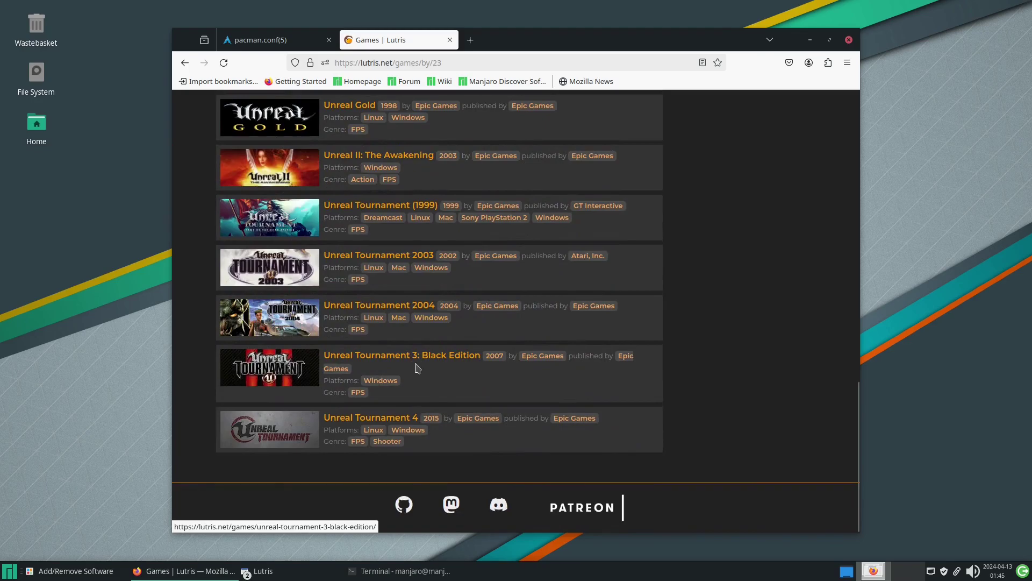
{"action": "scroll", "coordinate": [420, 395], "scroll_direction": "up", "scroll_amount": 6}
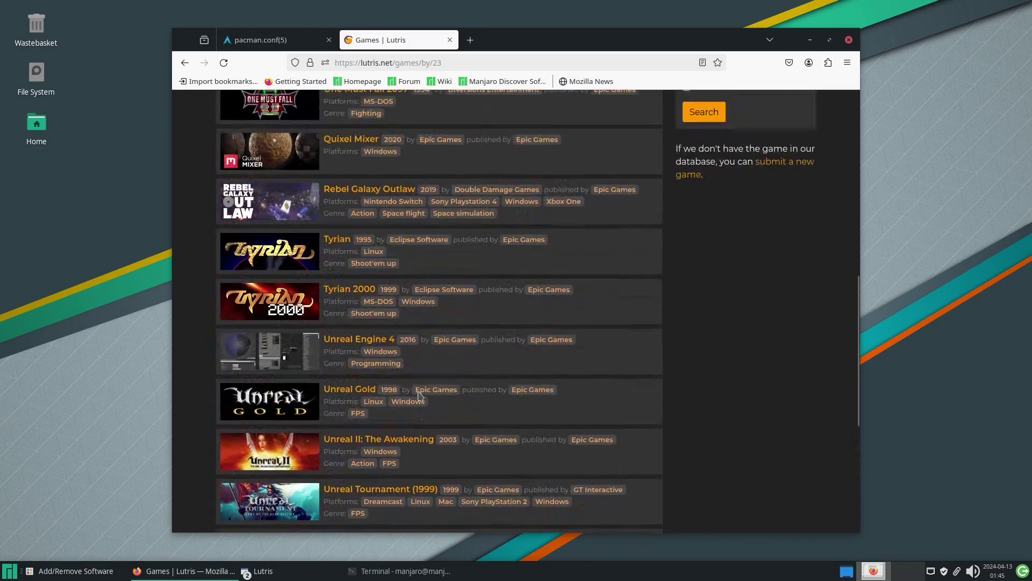
{"action": "scroll", "coordinate": [420, 395], "scroll_direction": "up", "scroll_amount": 7}
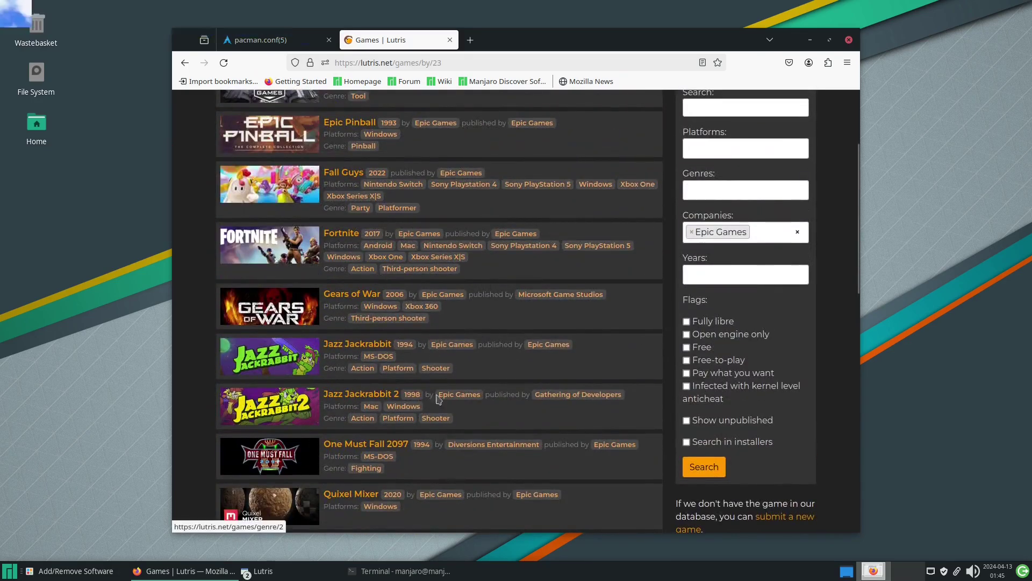
{"action": "scroll", "coordinate": [417, 309], "scroll_direction": "up", "scroll_amount": 3}
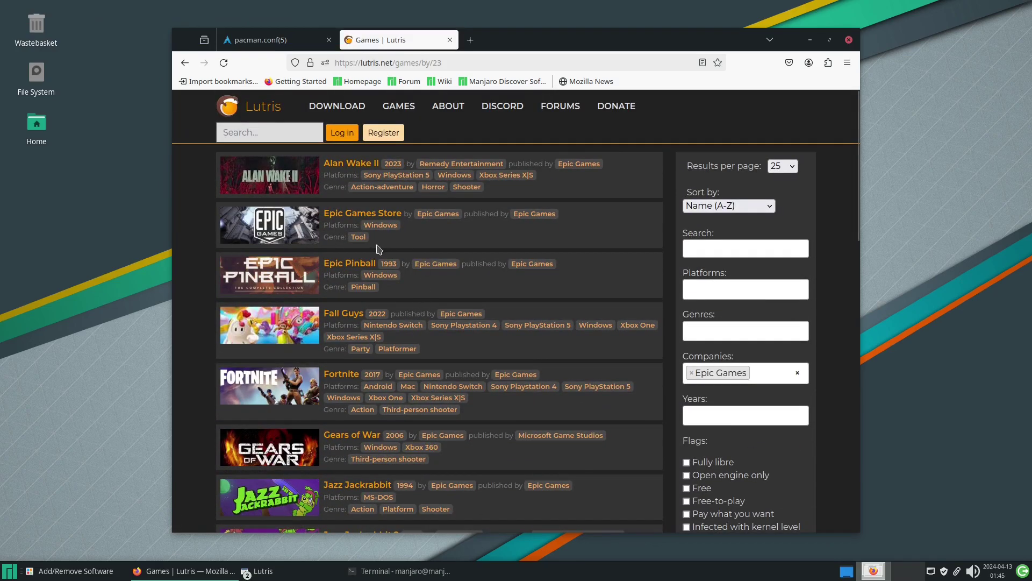
{"action": "scroll", "coordinate": [411, 323], "scroll_direction": "down", "scroll_amount": 13}
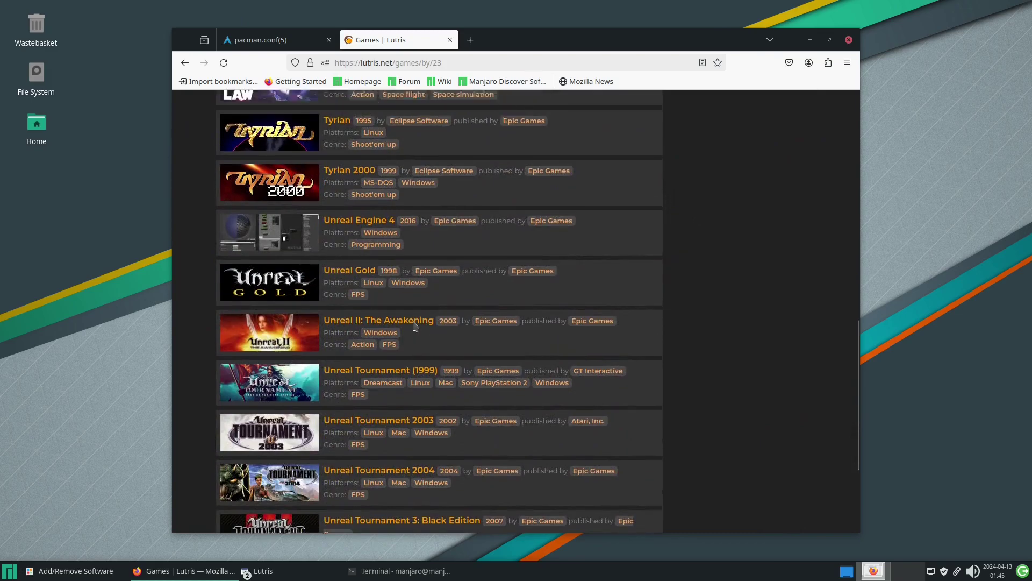
{"action": "scroll", "coordinate": [414, 326], "scroll_direction": "up", "scroll_amount": 1}
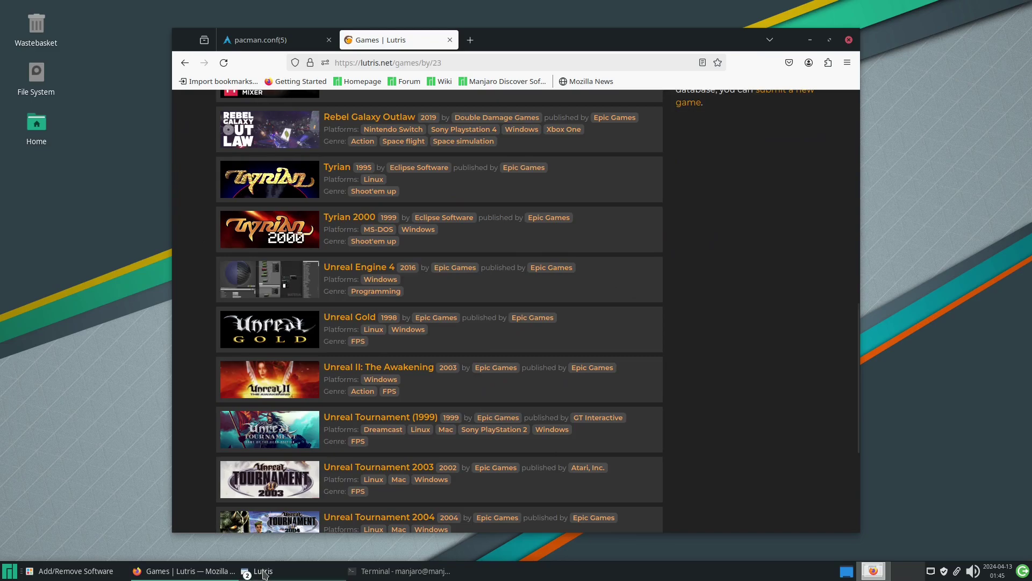
Bring up the Epic Games Store installation window, review its full log and abort the installation with its game files removed
{"action": "left_click", "coordinate": [295, 578]}
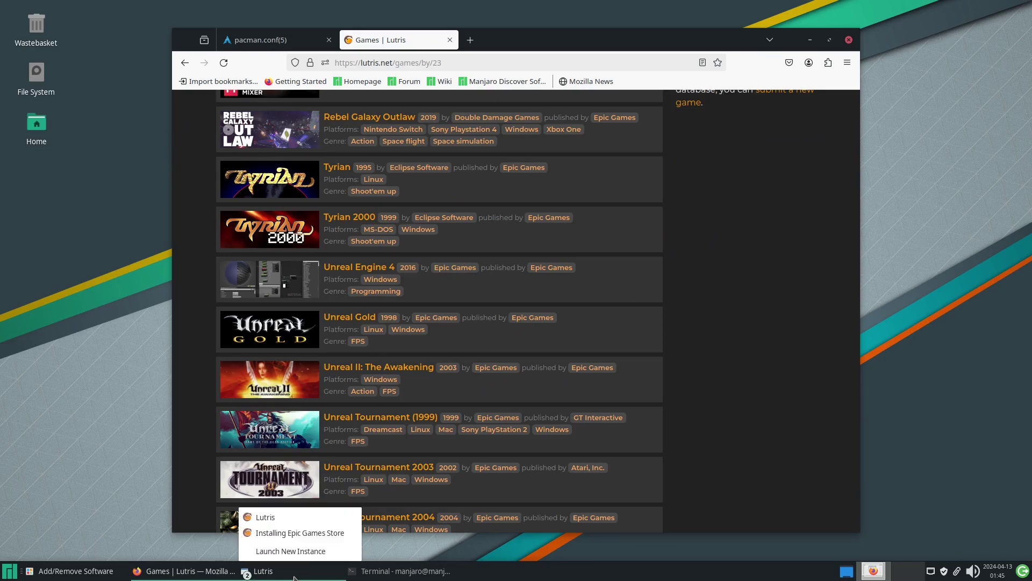
{"action": "left_click", "coordinate": [311, 544]}
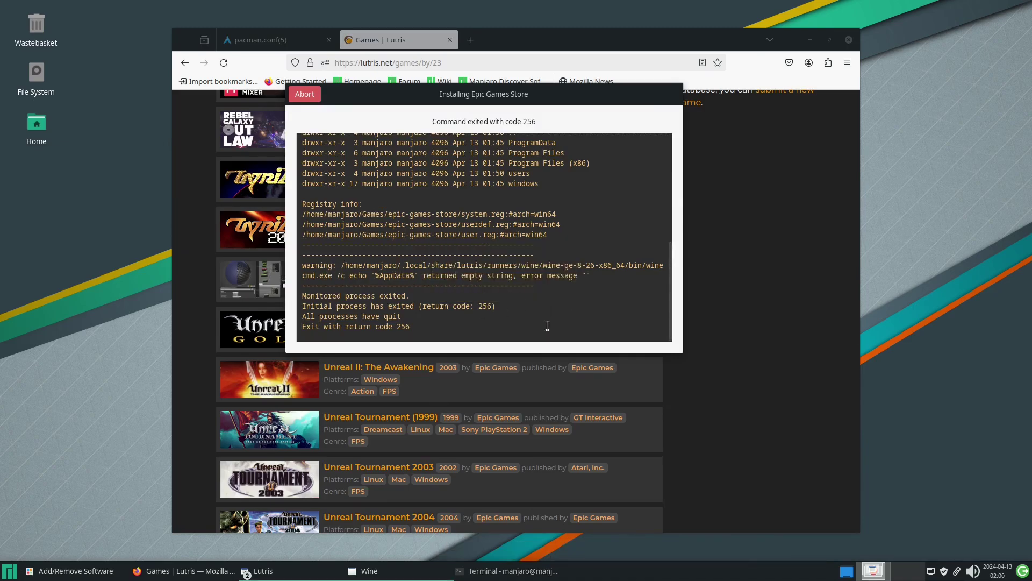
{"action": "scroll", "coordinate": [514, 269], "scroll_direction": "up", "scroll_amount": 4}
{"action": "scroll", "coordinate": [514, 269], "scroll_direction": "up", "scroll_amount": 3}
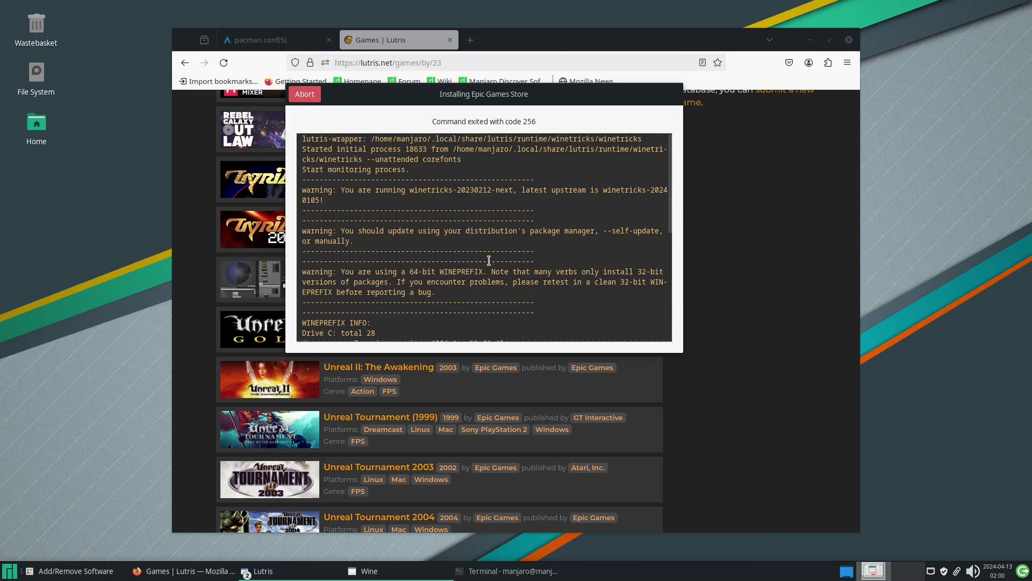
{"action": "left_click_drag", "start_coordinate": [684, 240], "coordinate": [872, 252]}
{"action": "scroll", "coordinate": [521, 250], "scroll_direction": "down", "scroll_amount": 6}
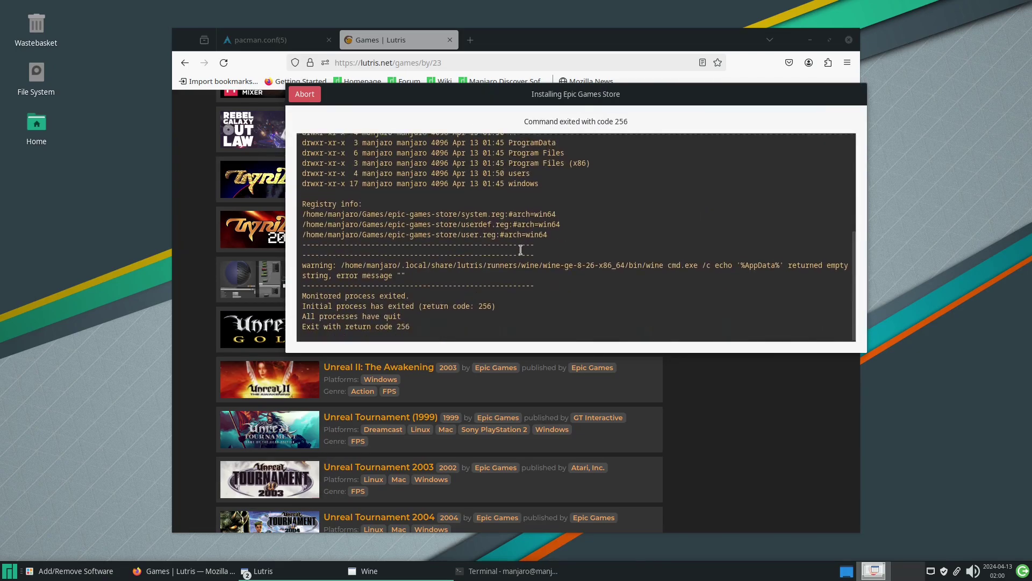
{"action": "left_click", "coordinate": [317, 99]}
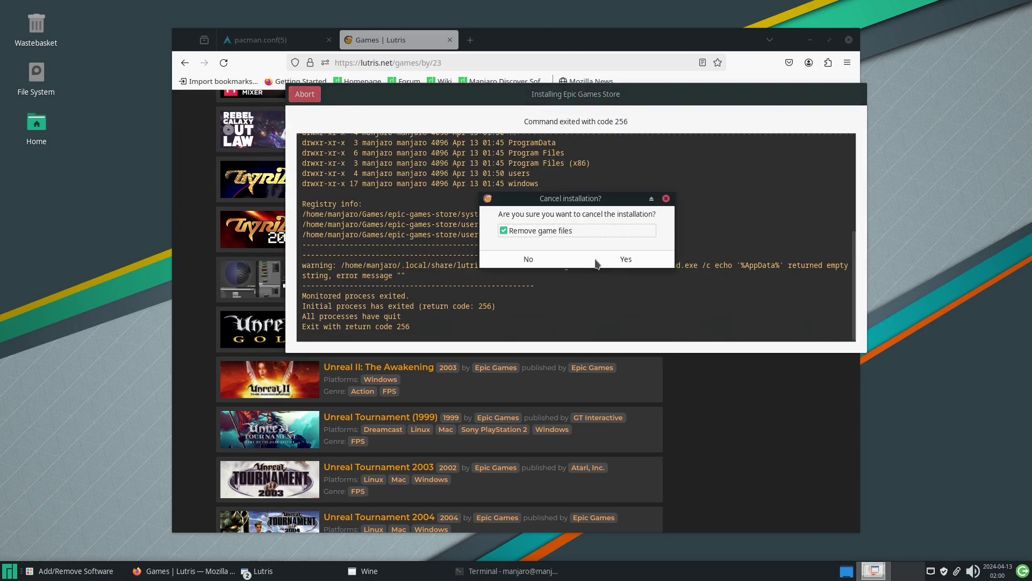
{"action": "left_click", "coordinate": [625, 258]}
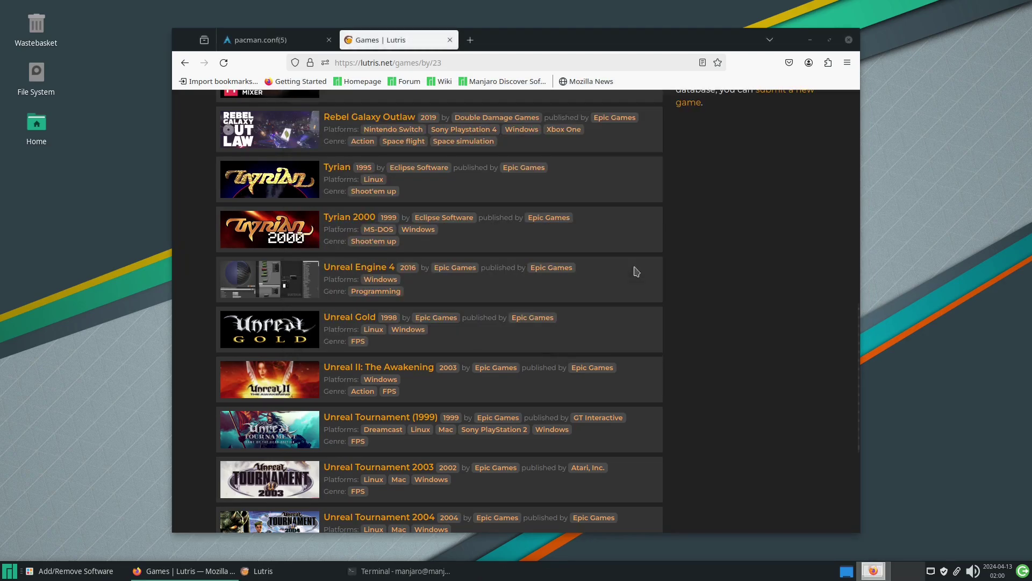
Check the Lutris library window and open the Epic Games Store entry from the games catalogue in Firefox
{"action": "left_click", "coordinate": [810, 41]}
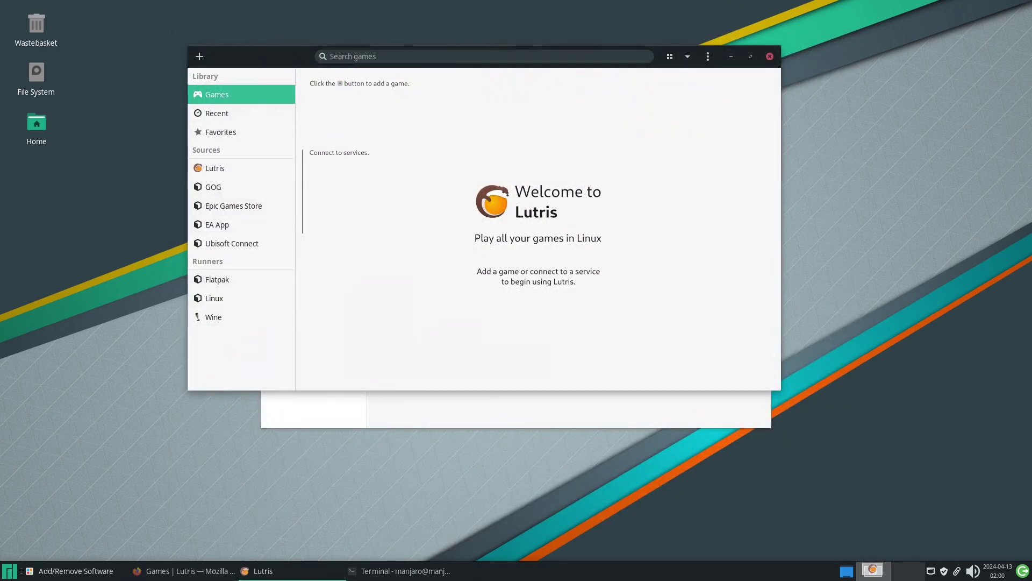
{"action": "left_click", "coordinate": [182, 570]}
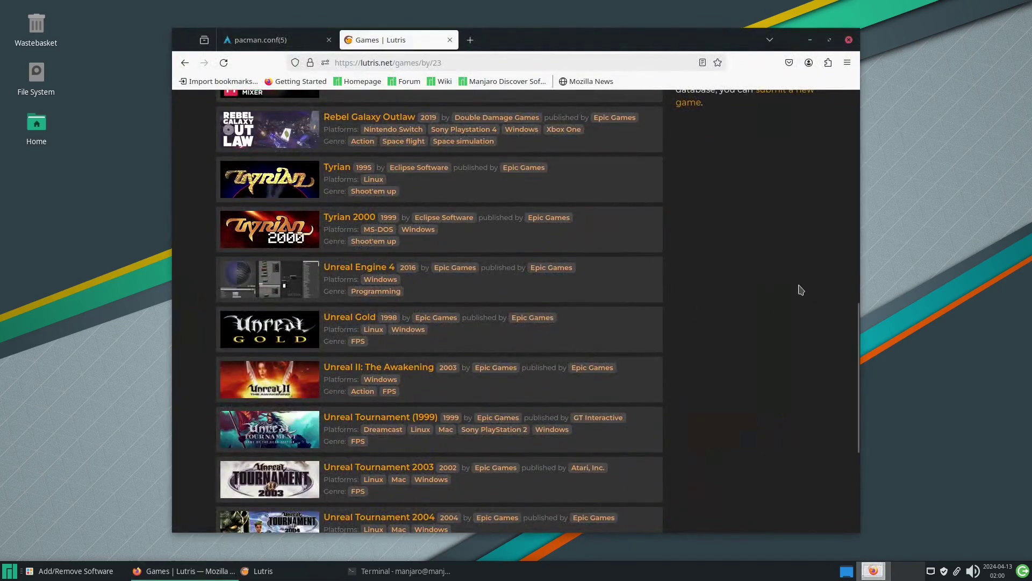
{"action": "scroll", "coordinate": [663, 269], "scroll_direction": "up", "scroll_amount": 6}
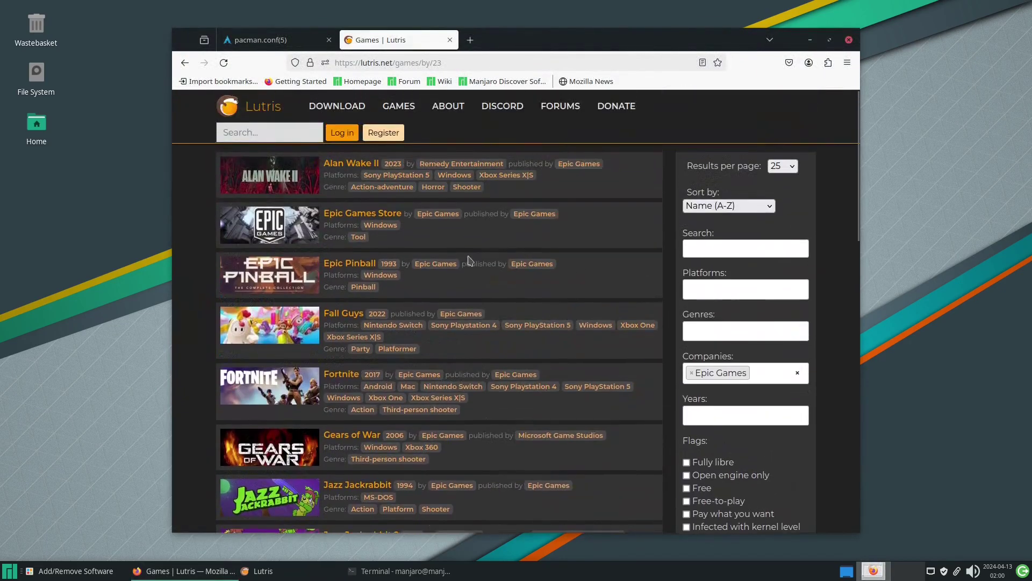
{"action": "left_click", "coordinate": [367, 214]}
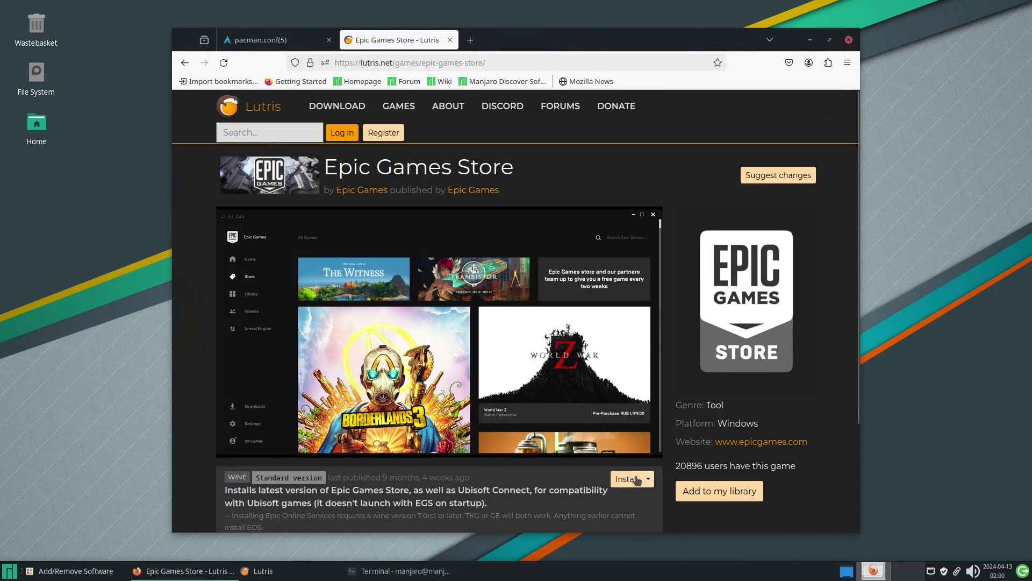
Relaunch the Standard Epic Games Store installer in Lutris, keeping the /home/manjaro/Games/epic-games-store directory and both shortcut options off
{"action": "left_click", "coordinate": [632, 480]}
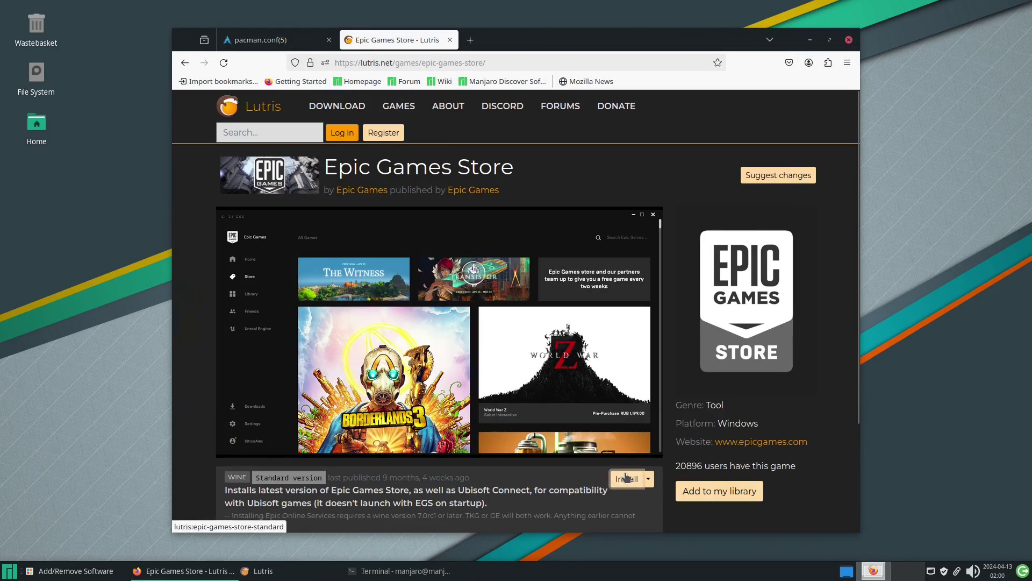
{"action": "left_click", "coordinate": [630, 191]}
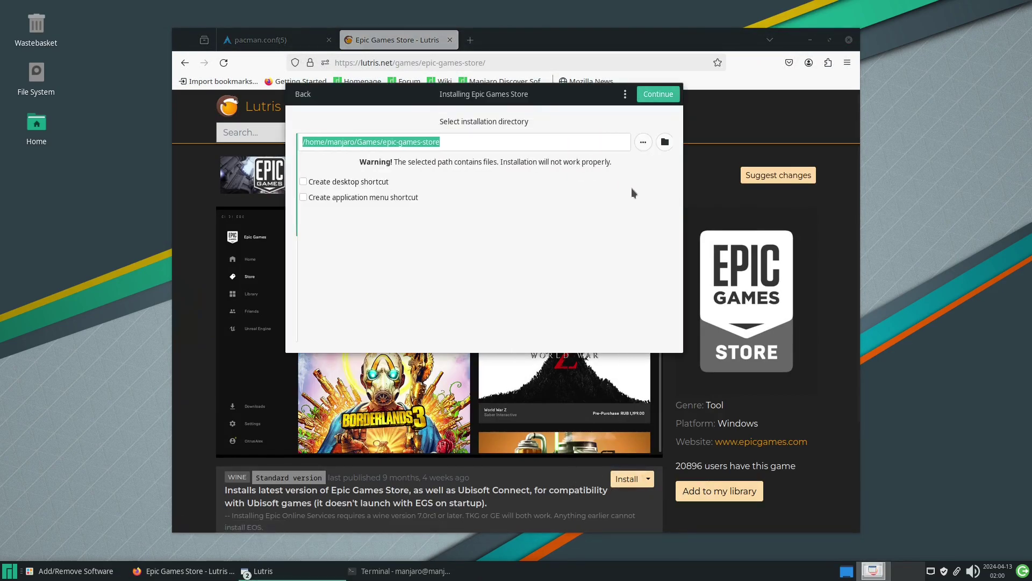
{"action": "left_click", "coordinate": [655, 95]}
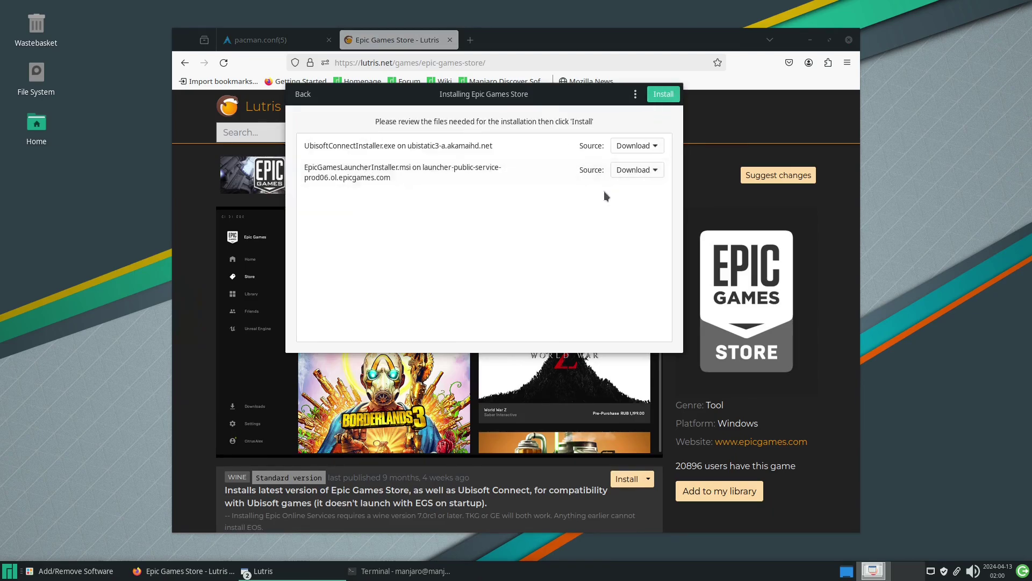
Keep Download as the source for UbisoftConnectInstaller.exe and EpicGamesLauncherInstaller.msi and start the installation again
{"action": "left_click", "coordinate": [637, 146]}
{"action": "left_click", "coordinate": [634, 146]}
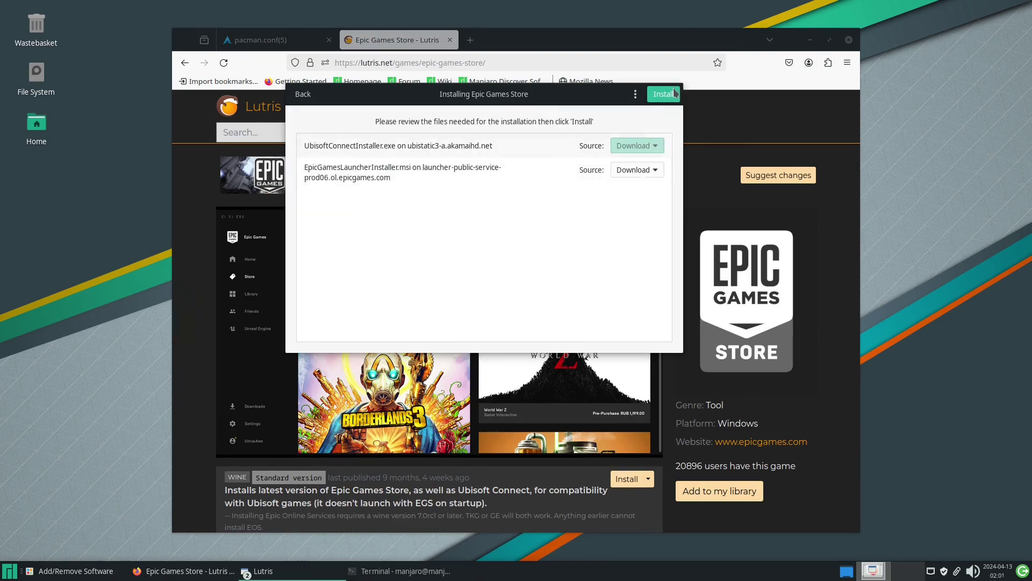
{"action": "left_click", "coordinate": [675, 97]}
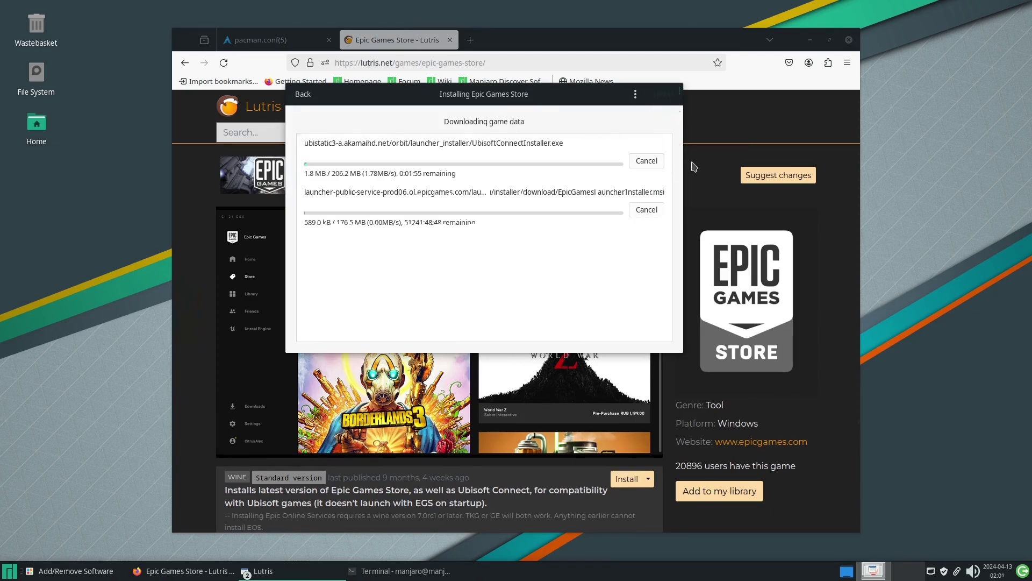